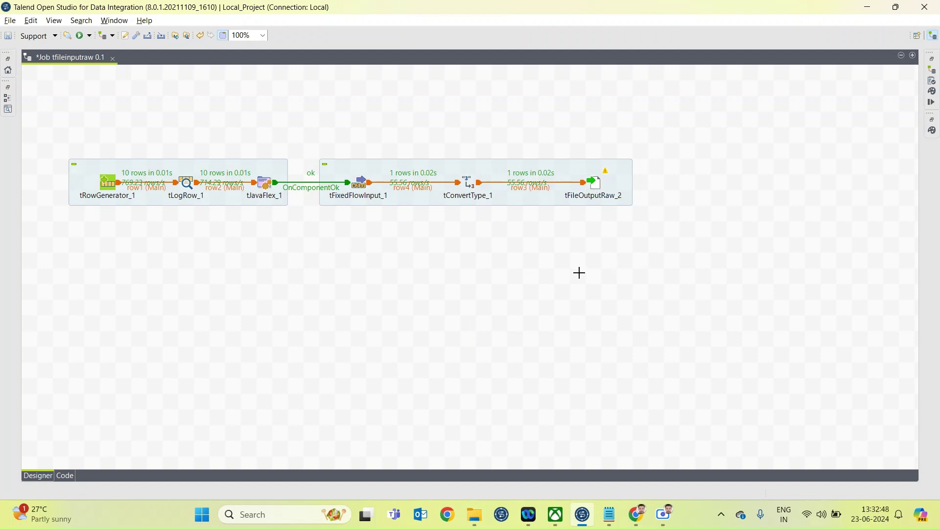
# - Add a tFileOutputRaw component on the empty canvas below the second subjob and show its basic settings enlarged
pyautogui.write('tfile')
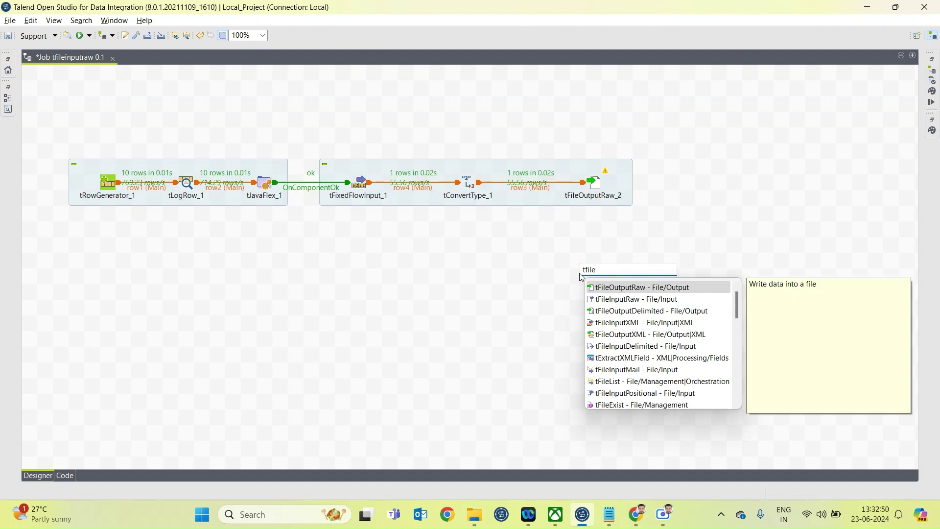
pyautogui.doubleClick(635, 288)
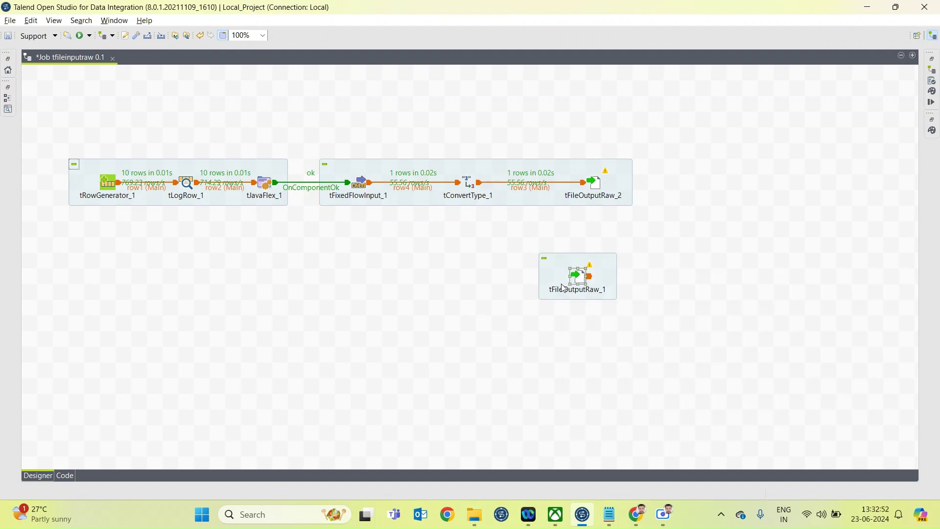
pyautogui.doubleClick(578, 280)
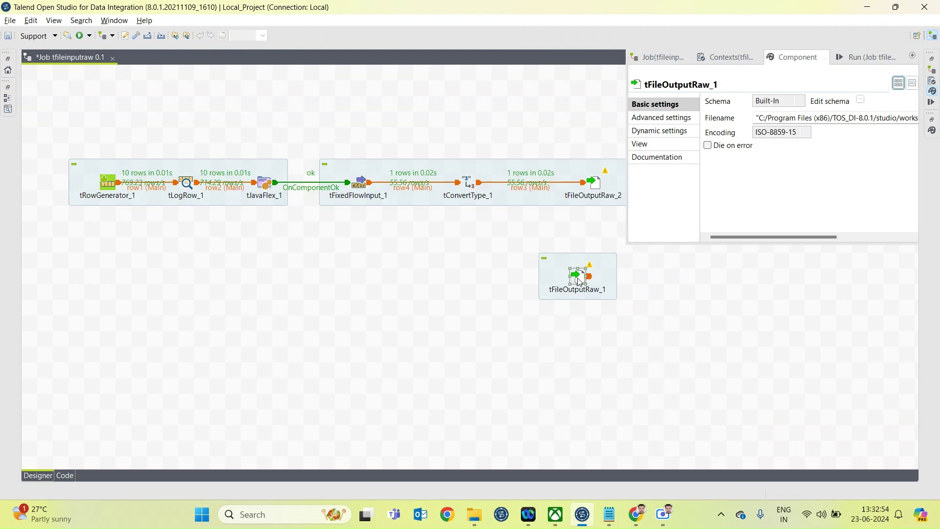
pyautogui.doubleClick(786, 58)
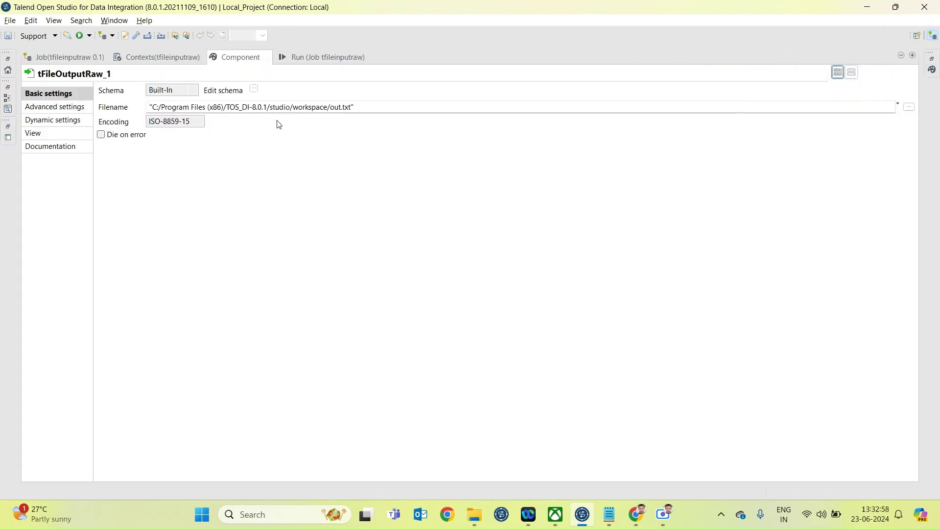
# - Examine the schema of the new tFileOutputRaw component, checking the type of its content column
pyautogui.click(254, 89)
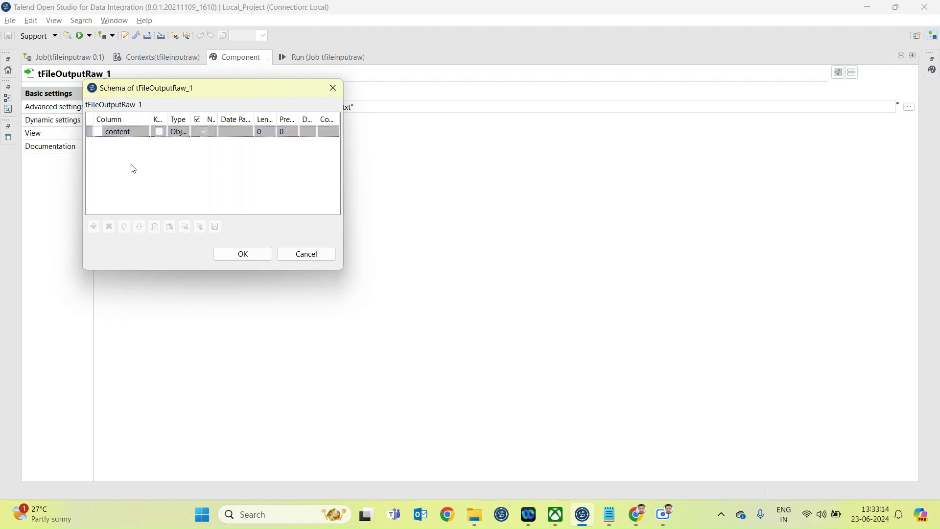
pyautogui.click(179, 132)
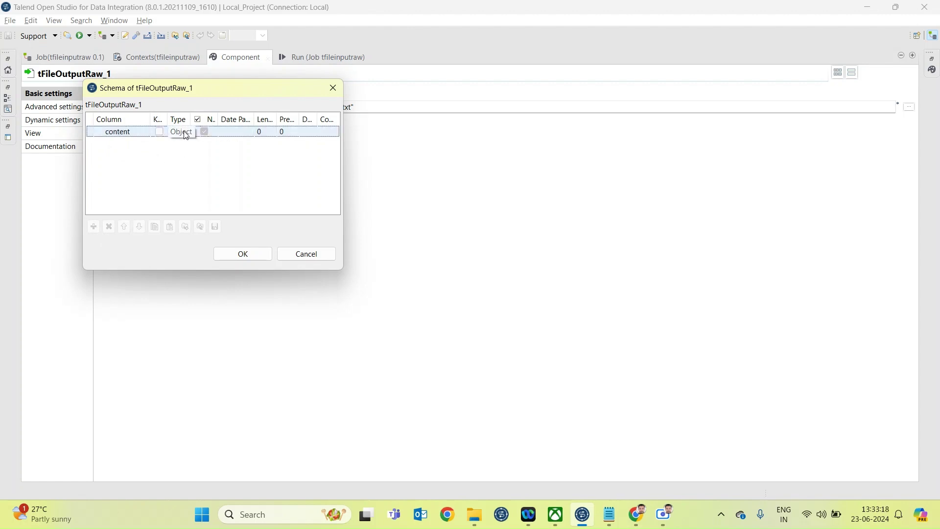
pyautogui.click(254, 254)
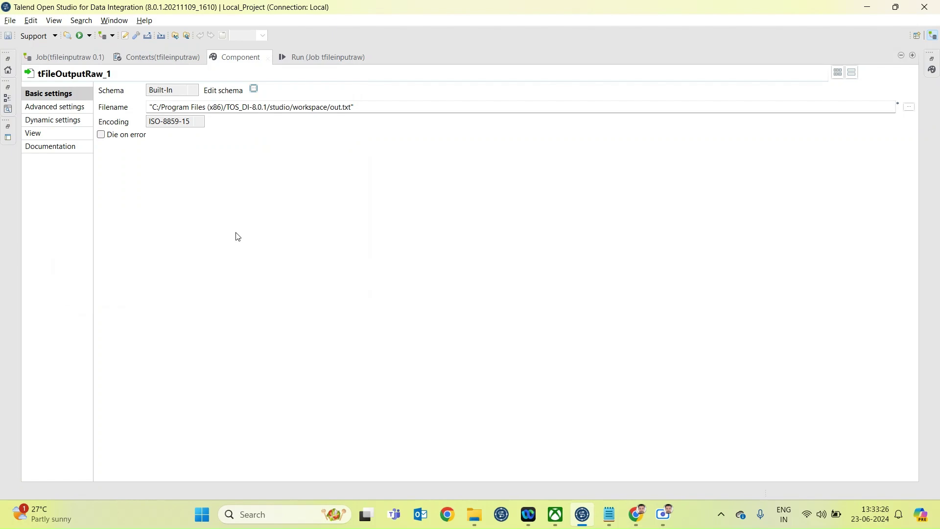
# - Return to the enlarged job design and delete the standalone tFileOutputRaw component
pyautogui.doubleClick(234, 57)
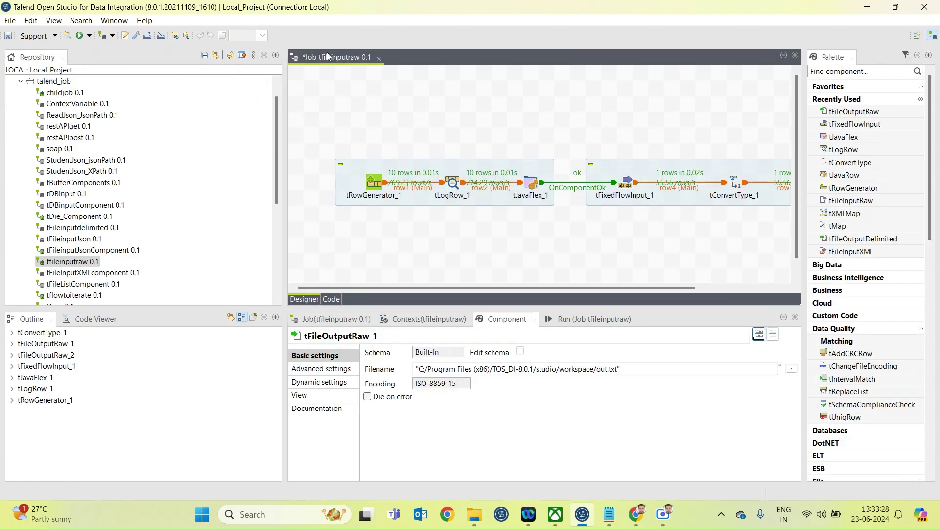
pyautogui.doubleClick(327, 57)
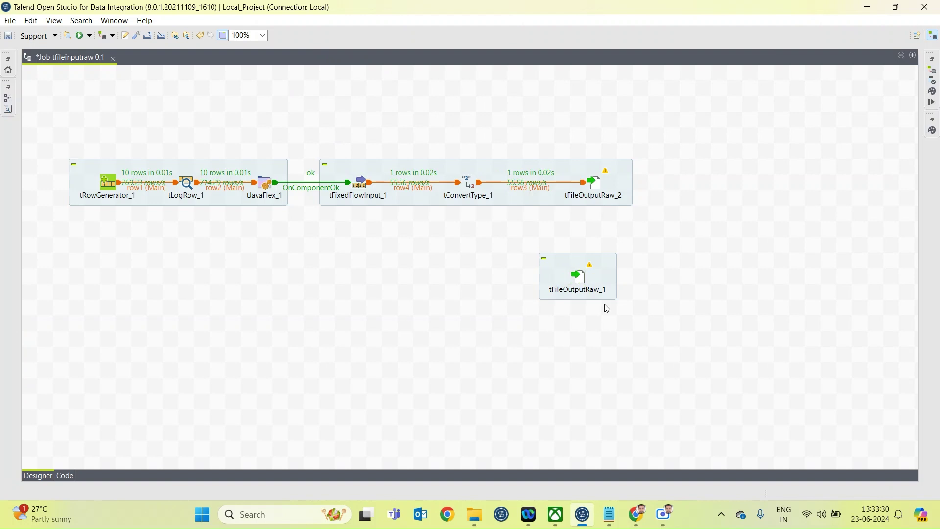
pyautogui.click(578, 277)
pyautogui.press('Delete')
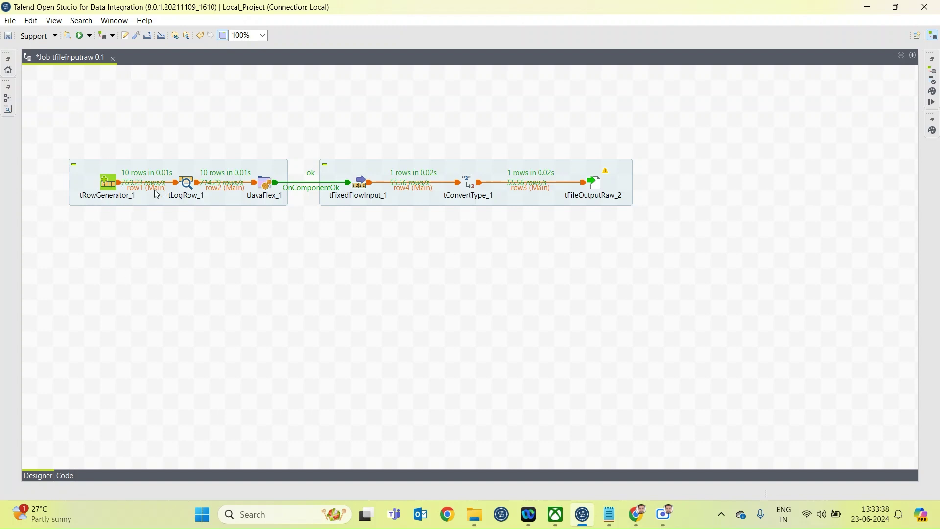
# - Review the tRowGenerator's columns and number of rows, and the tLogRow's output mode
pyautogui.doubleClick(106, 183)
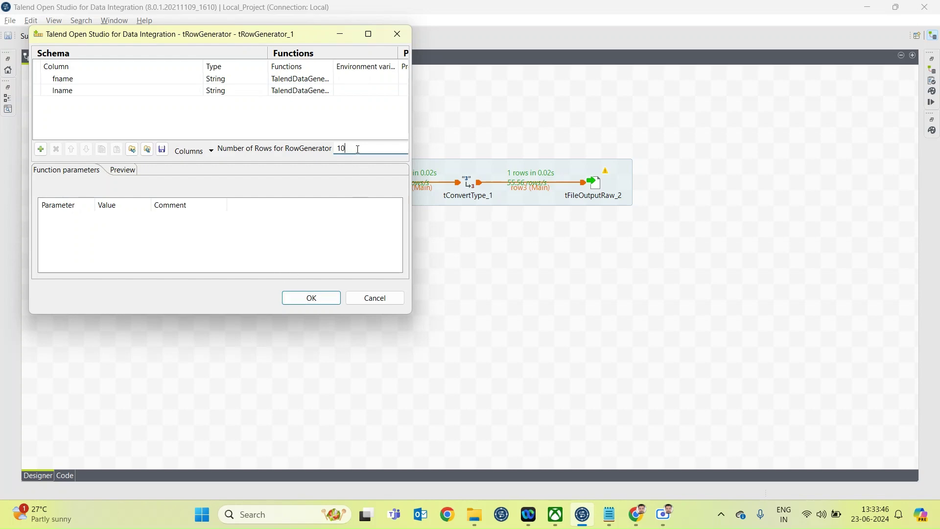
pyautogui.click(315, 297)
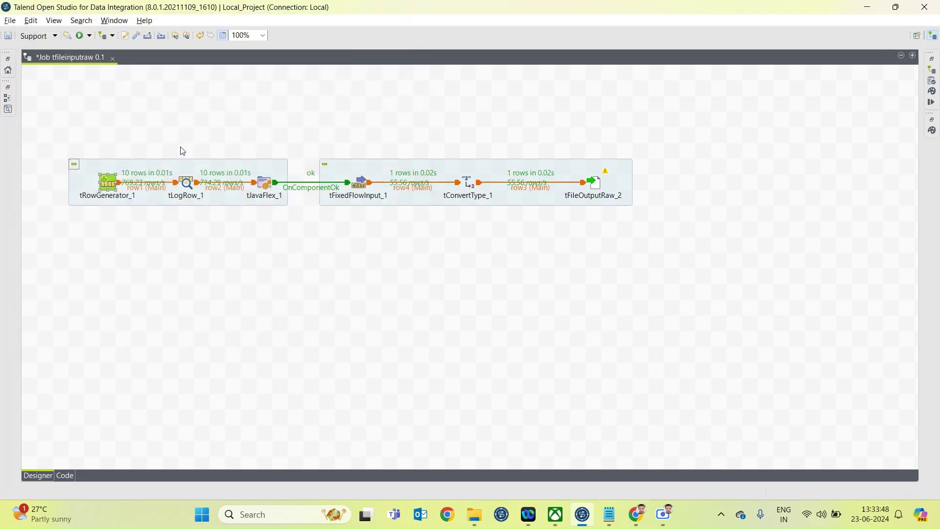
pyautogui.doubleClick(187, 183)
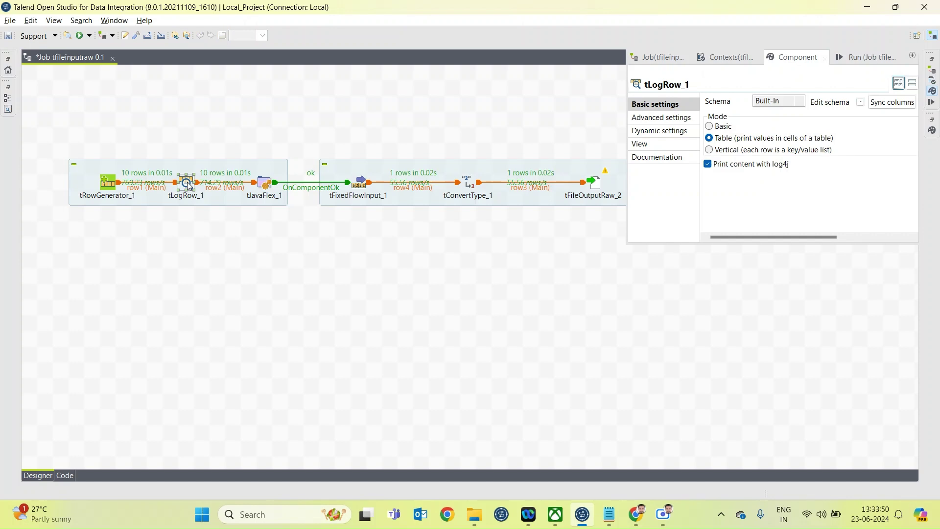
pyautogui.click(487, 152)
pyautogui.click(363, 185)
pyautogui.rightClick(364, 185)
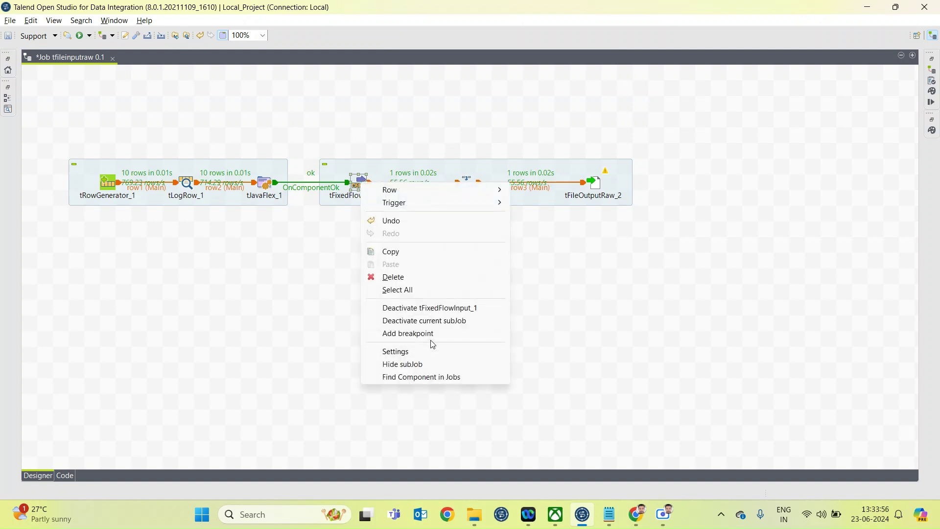
pyautogui.click(411, 312)
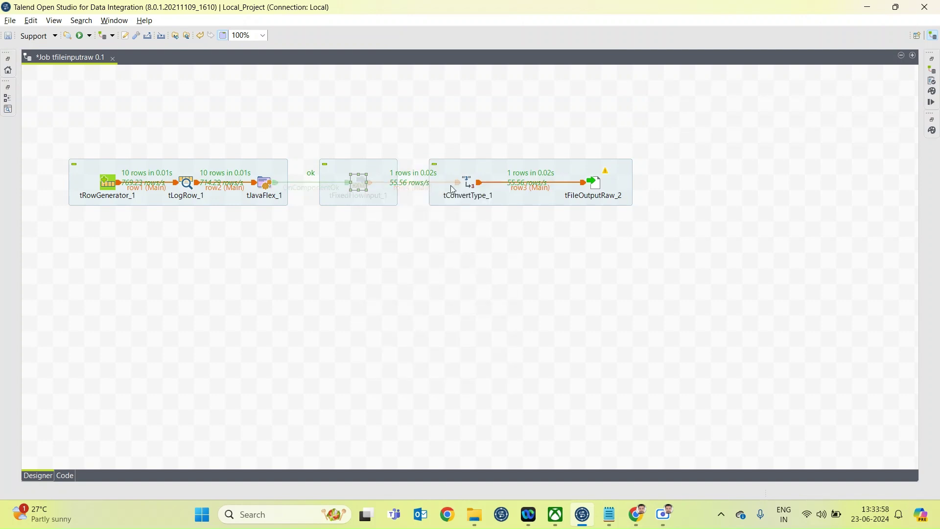
pyautogui.hotkey('ctrl', 'z')
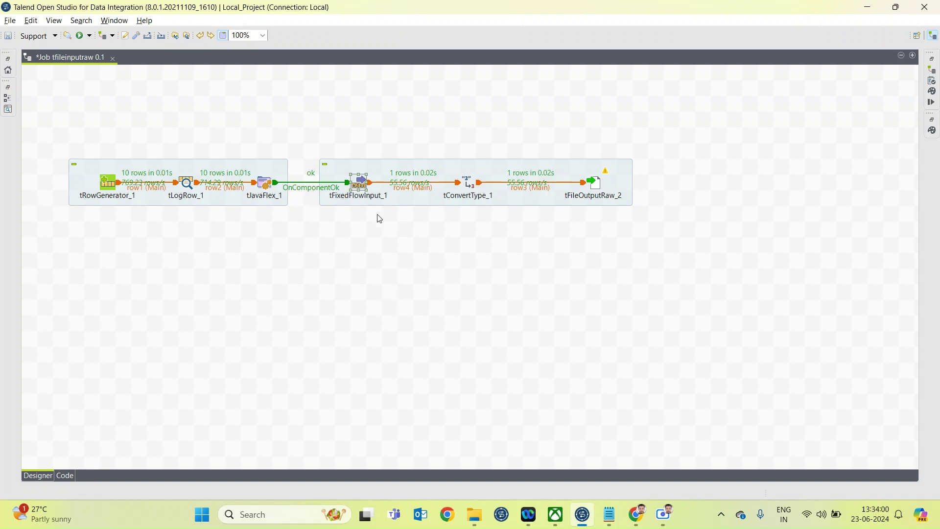
# - Deactivate the whole subjob that starts with tFixedFlowInput_1
pyautogui.rightClick(361, 186)
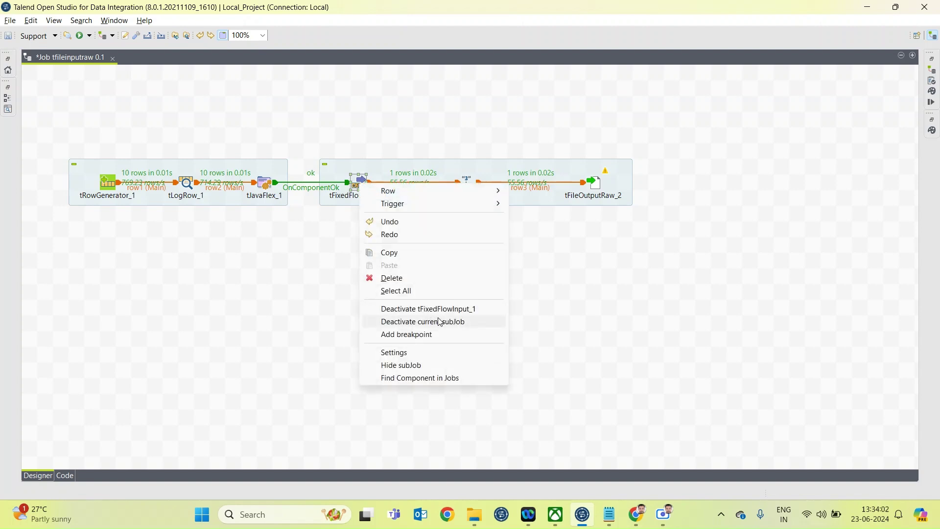
pyautogui.click(428, 322)
pyautogui.click(353, 306)
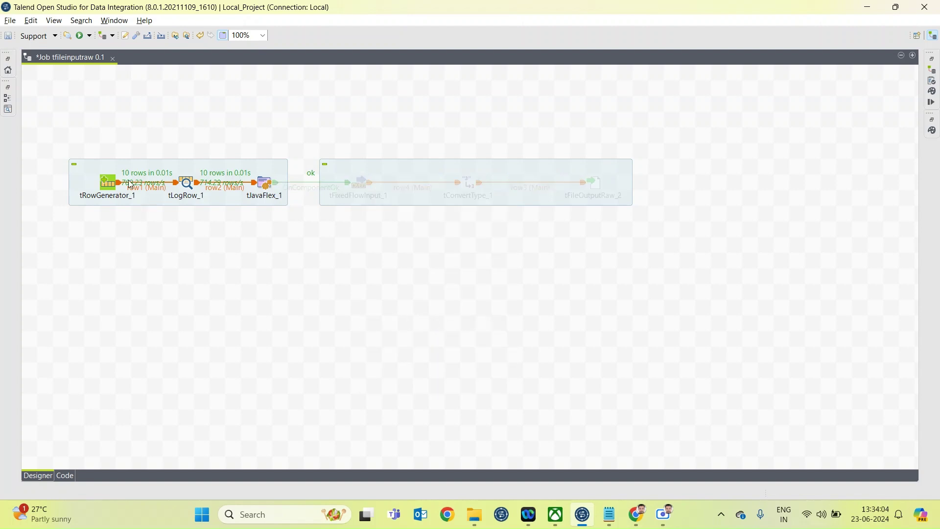
# - Check the row generator's column definitions and row count in the active subjob, keeping its settings
pyautogui.moveTo(51, 147); pyautogui.dragTo(297, 221)
pyautogui.click(142, 154)
pyautogui.click(107, 183)
pyautogui.doubleClick(107, 184)
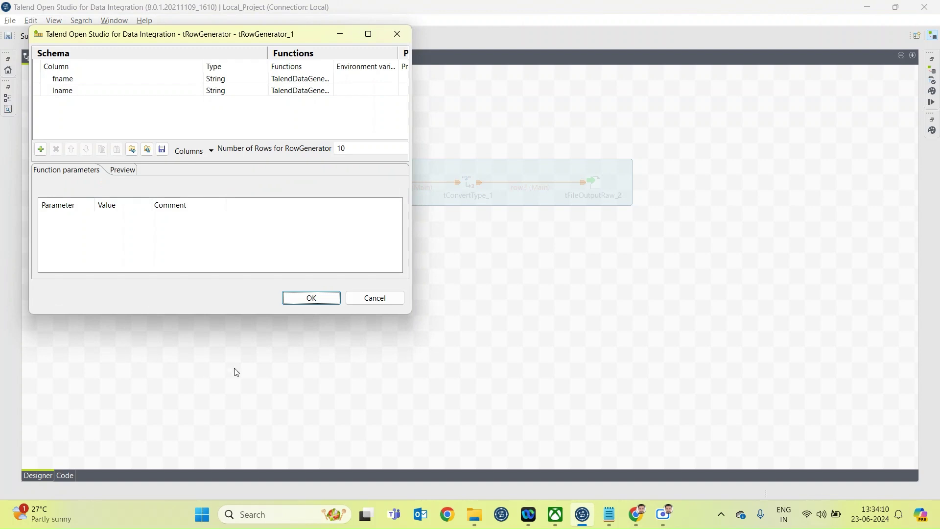
pyautogui.click(301, 307)
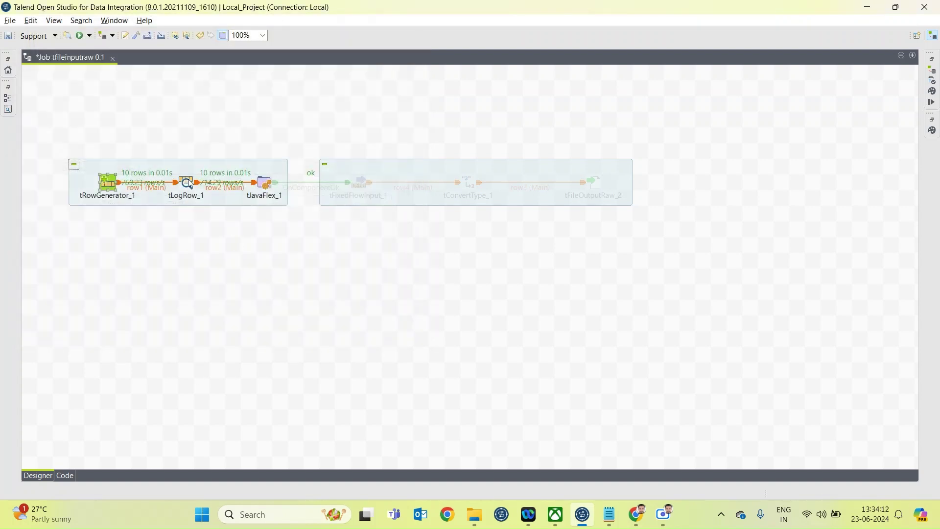
# - Examine the start, main and end code of tJavaFlex_1 in an enlarged view, and return to the job design
pyautogui.click(189, 184)
pyautogui.doubleClick(472, 302)
pyautogui.doubleClick(265, 184)
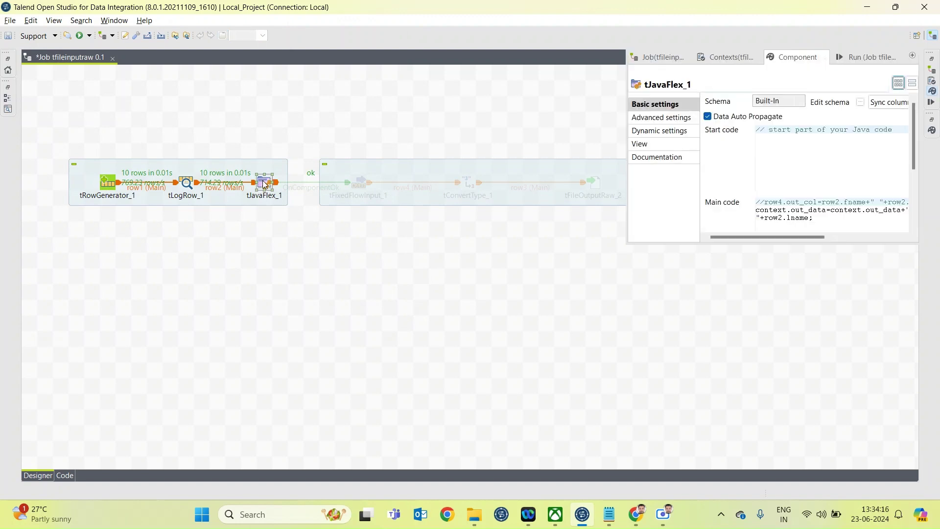
pyautogui.doubleClick(795, 58)
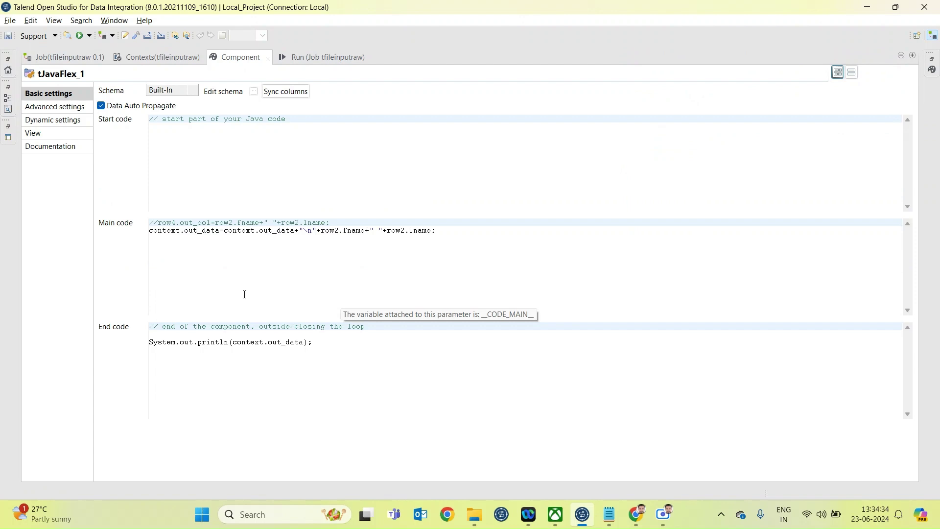
pyautogui.doubleClick(227, 57)
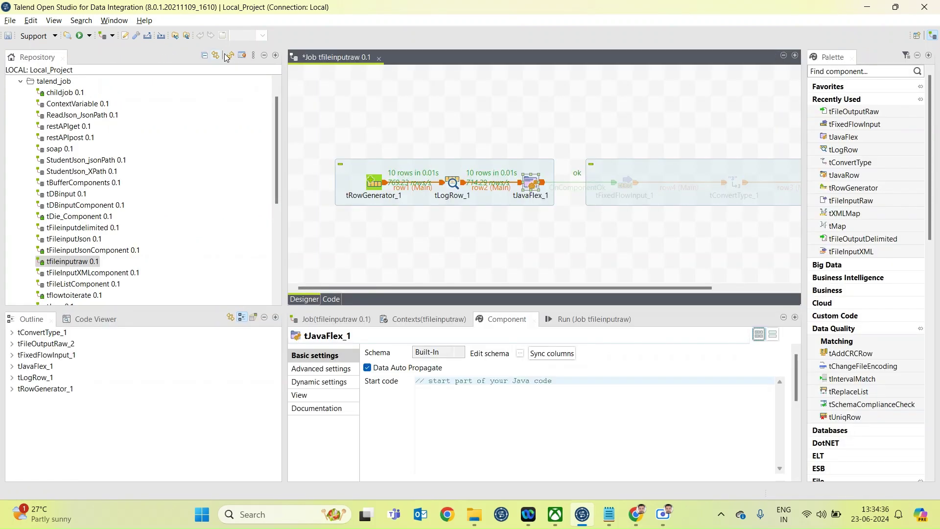
pyautogui.doubleClick(325, 57)
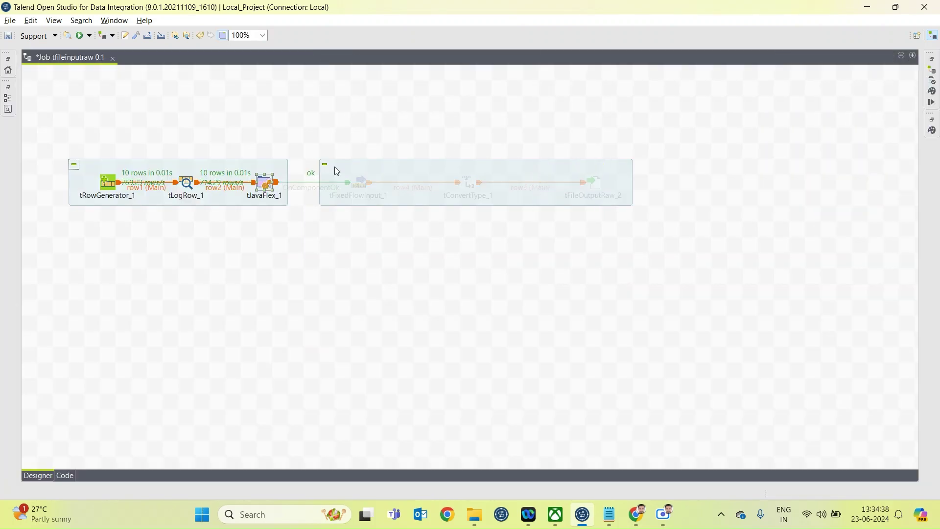
# - Run the job with only the first subjob active
pyautogui.click(931, 102)
pyautogui.click(745, 115)
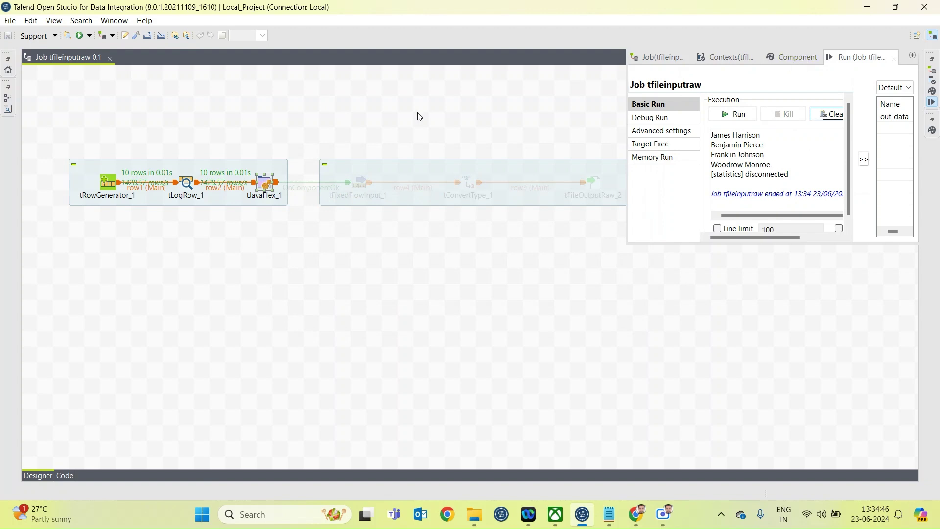
pyautogui.click(285, 191)
# - Deactivate the tJavaFlex_1 component and run the job again
pyautogui.rightClick(263, 184)
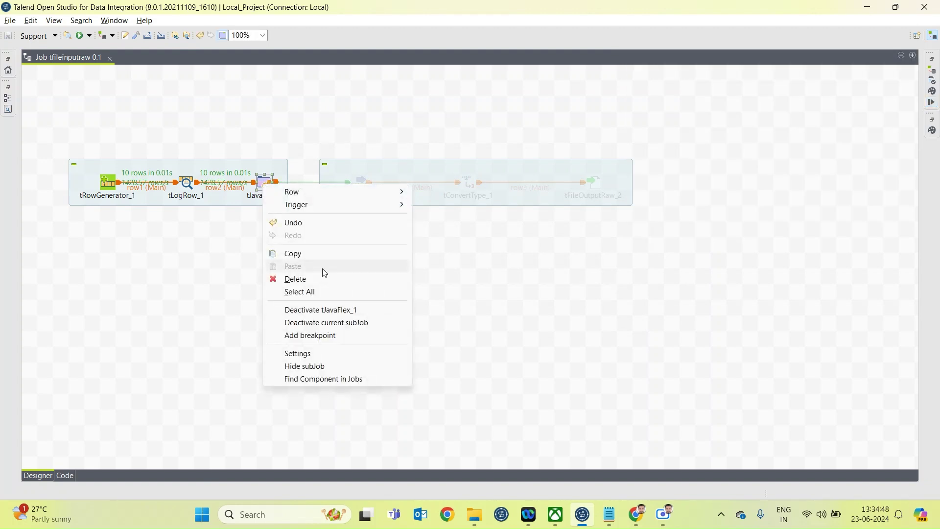
pyautogui.click(318, 310)
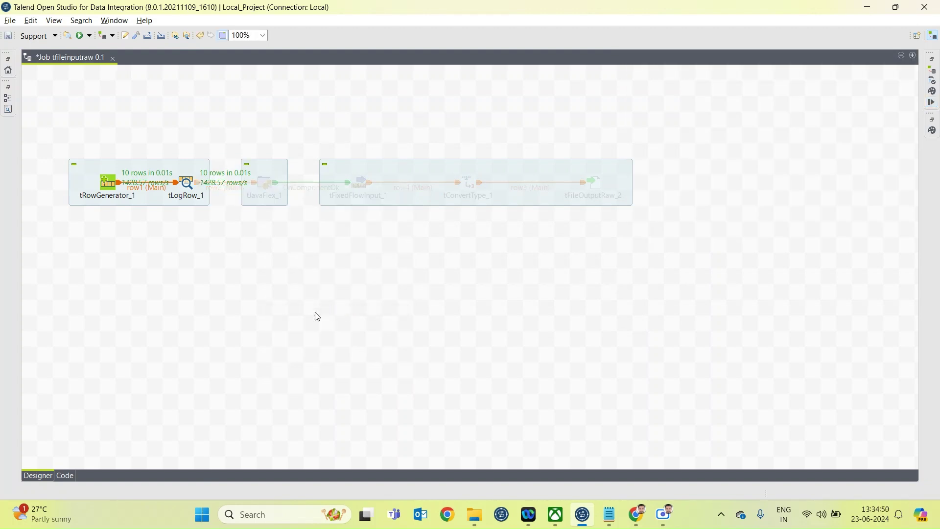
pyautogui.click(931, 102)
pyautogui.click(733, 114)
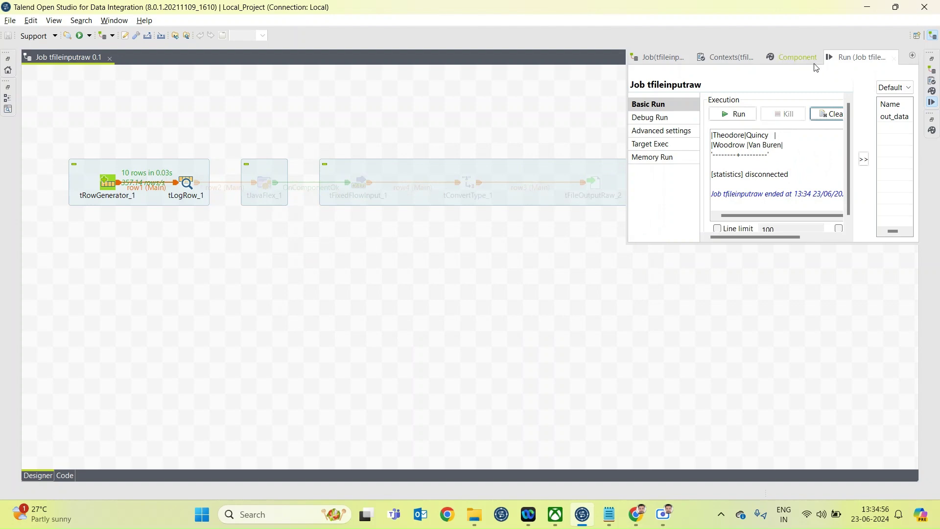
# - Examine the fname and lname rows of the tLogRow_1 table in the enlarged run output
pyautogui.doubleClick(845, 58)
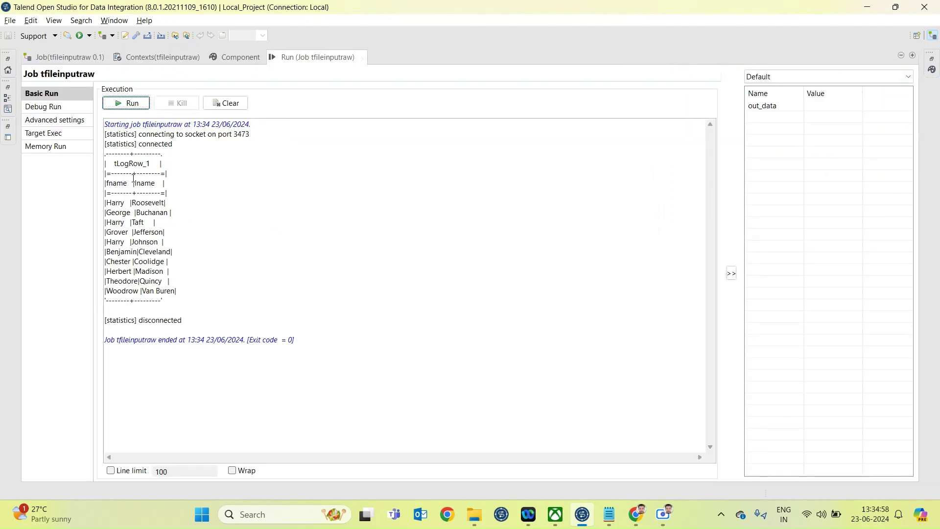
pyautogui.moveTo(105, 199); pyautogui.dragTo(174, 293)
pyautogui.click(212, 278)
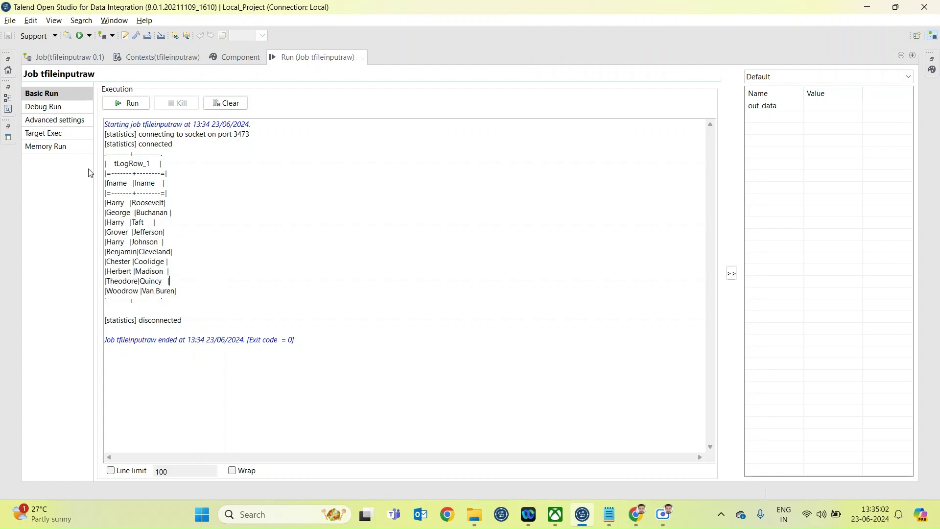
pyautogui.doubleClick(150, 183)
pyautogui.doubleClick(313, 57)
# - Inspect the main code of tJavaFlex_1, highlighting the context.out_data variable that receives the concatenated names
pyautogui.doubleClick(264, 185)
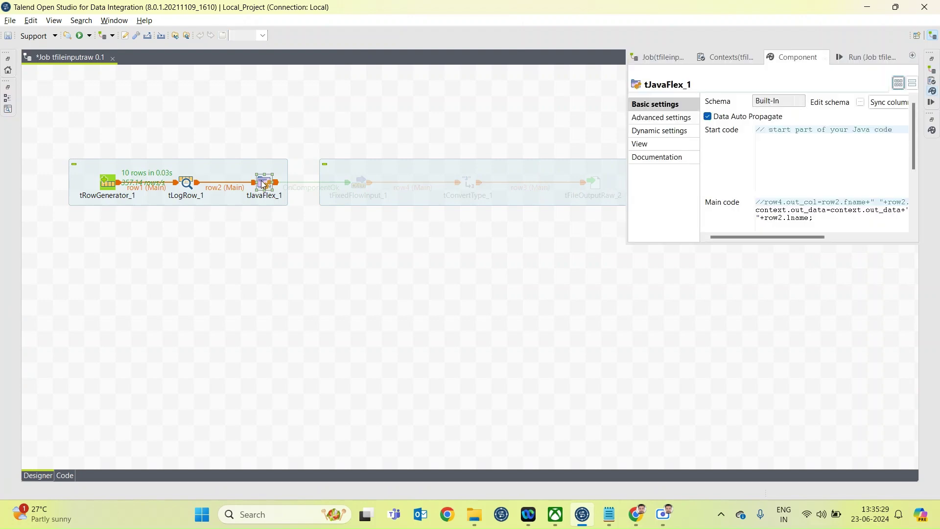
pyautogui.doubleClick(790, 61)
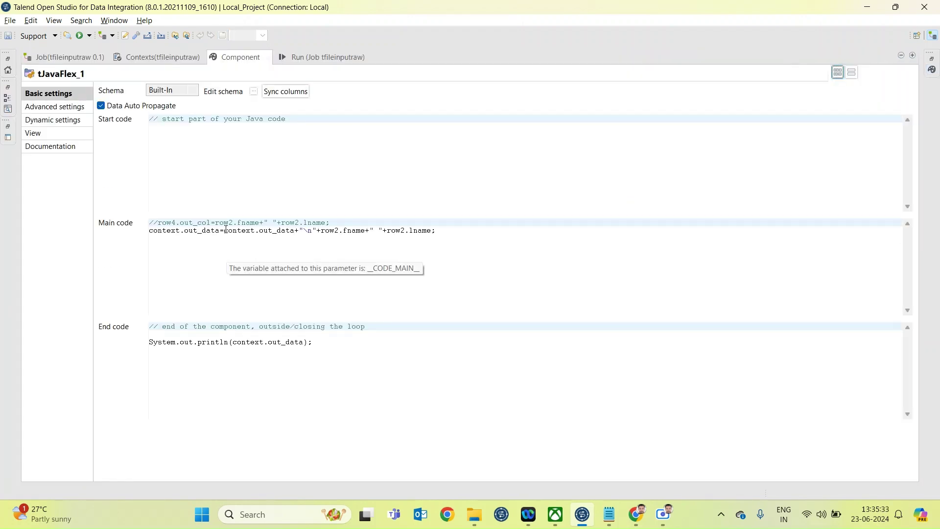
pyautogui.moveTo(220, 230); pyautogui.dragTo(150, 231)
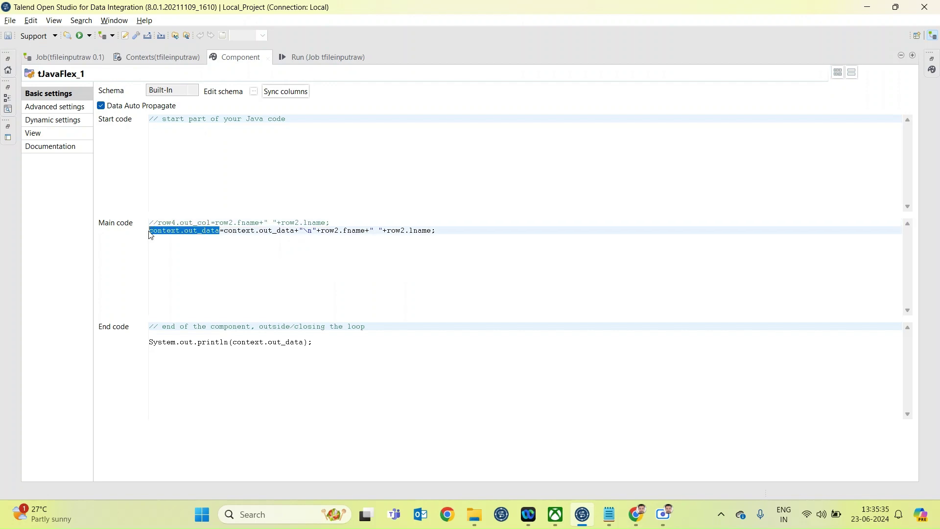
# - Check the name and type of the job's out_data context variable, and return to the enlarged job design
pyautogui.click(141, 62)
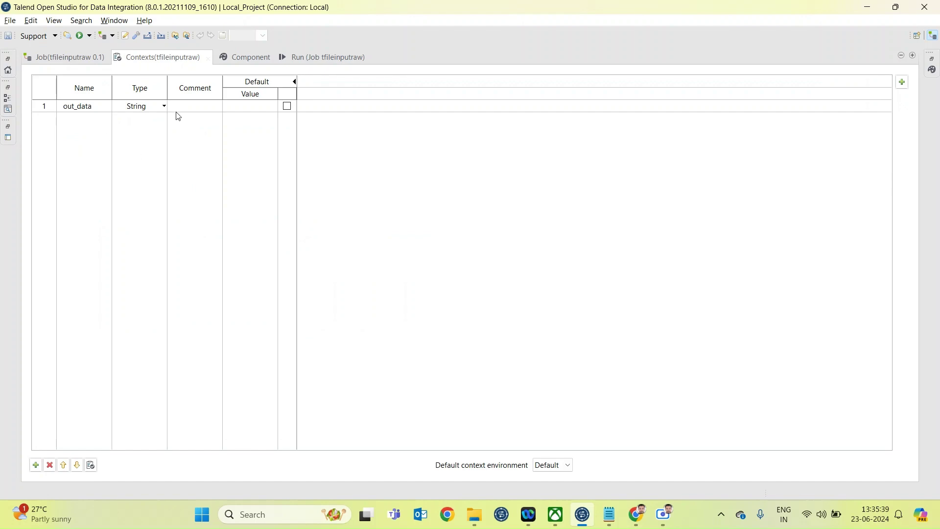
pyautogui.doubleClick(154, 57)
pyautogui.doubleClick(303, 60)
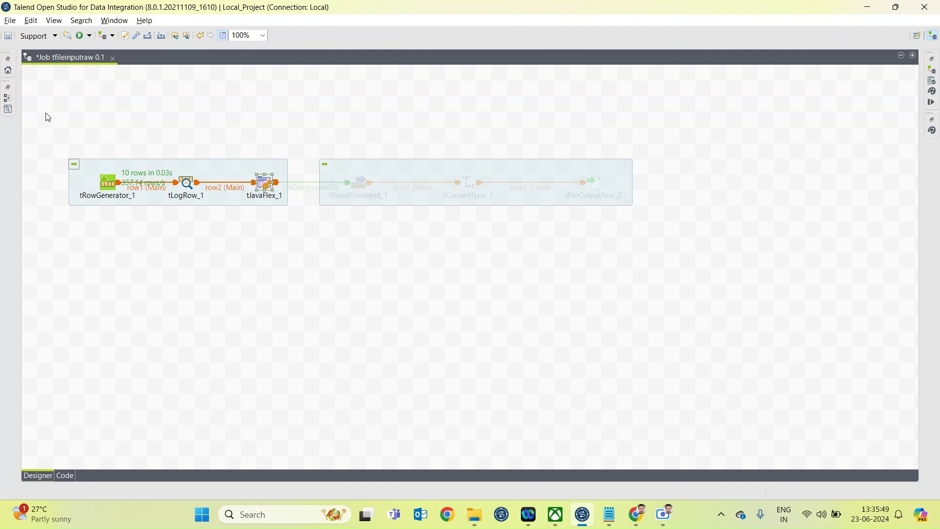
# - Inspect the main code of tJavaFlex_1 in the enlarged settings, highlighting the assigned context variable and the row2.fname and row2.lname concatenation
pyautogui.doubleClick(265, 185)
pyautogui.doubleClick(798, 59)
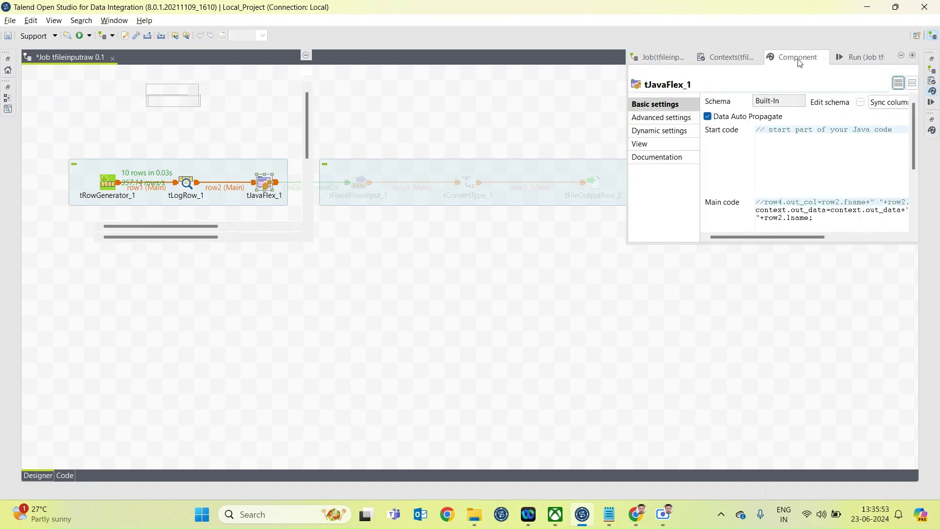
pyautogui.moveTo(218, 230); pyautogui.dragTo(150, 231)
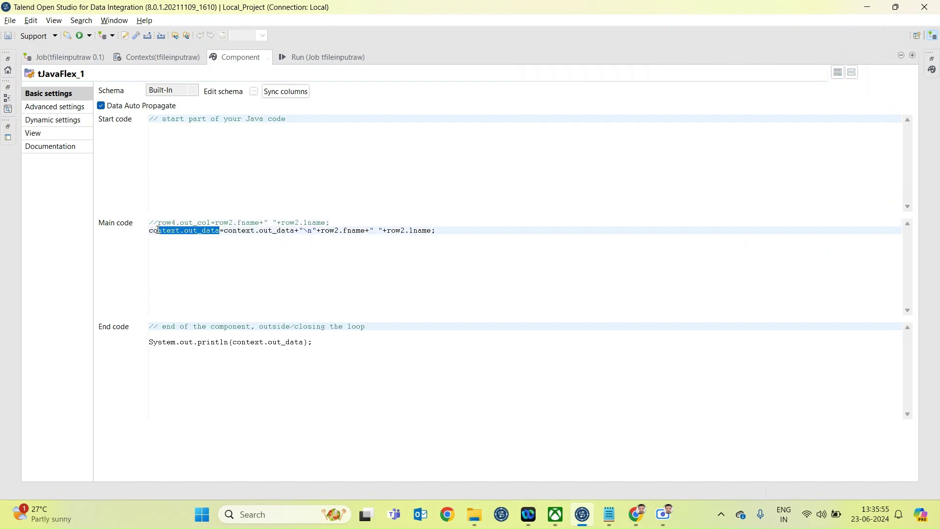
pyautogui.click(262, 252)
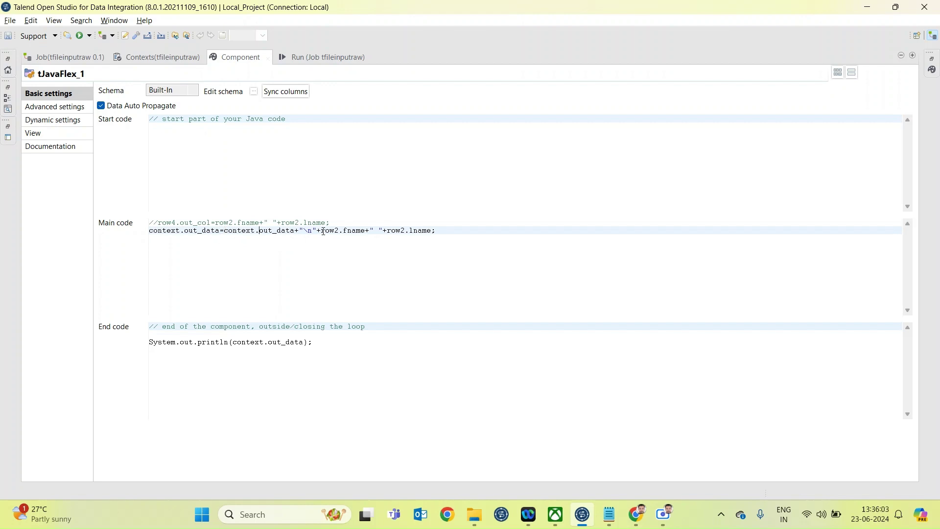
pyautogui.moveTo(321, 231); pyautogui.dragTo(436, 231)
pyautogui.click(391, 242)
pyautogui.moveTo(320, 230); pyautogui.dragTo(432, 231)
pyautogui.click(378, 250)
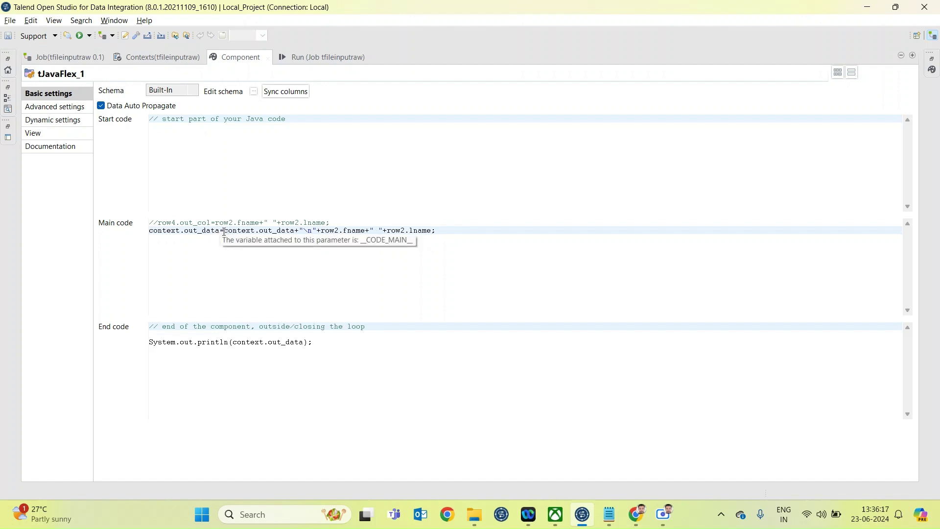
# - Highlight the appended context.out_data and "\n" separator in tJavaFlex_1's main code, and the System.out.println statement in its end code
pyautogui.moveTo(224, 232); pyautogui.dragTo(296, 233)
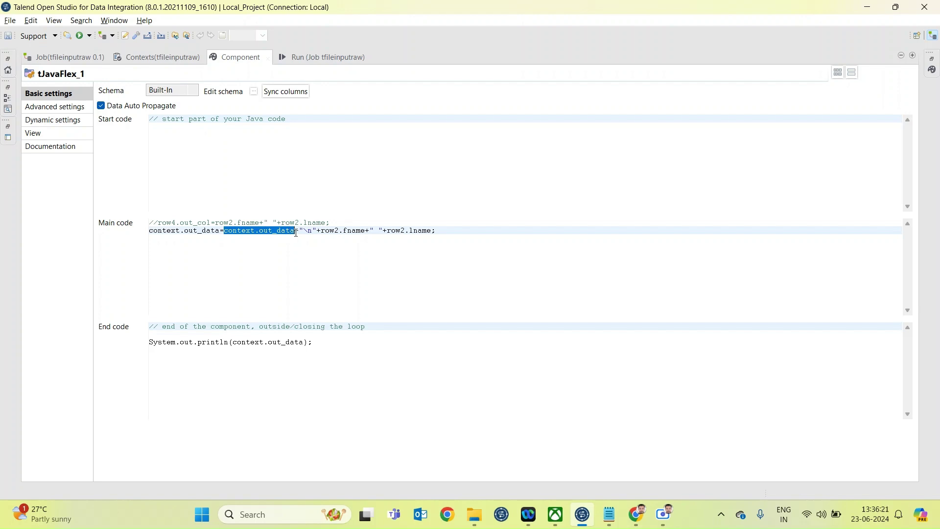
pyautogui.click(296, 232)
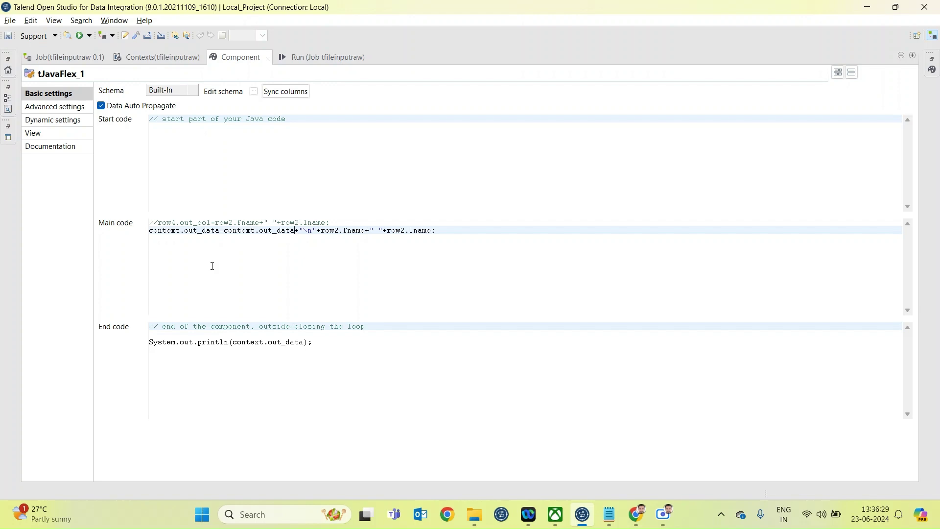
pyautogui.moveTo(316, 230); pyautogui.dragTo(300, 229)
pyautogui.click(240, 358)
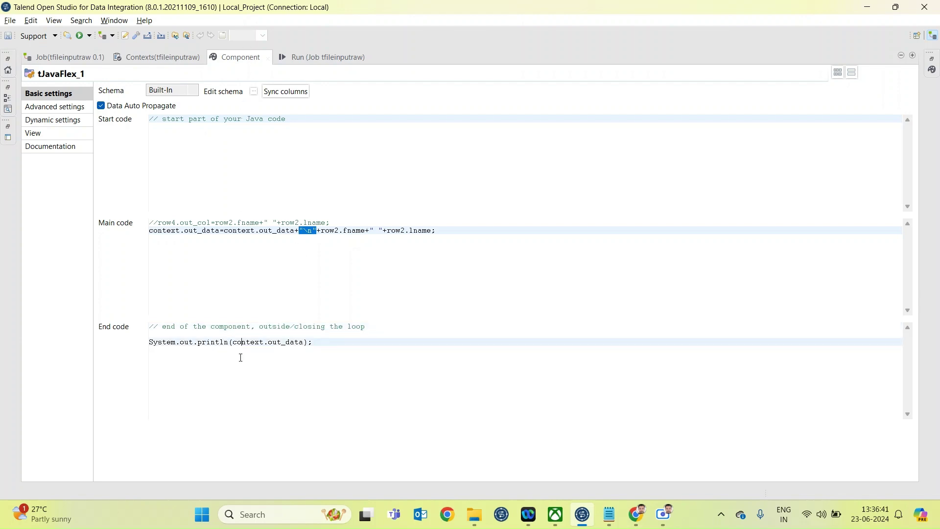
pyautogui.moveTo(309, 341); pyautogui.dragTo(141, 350)
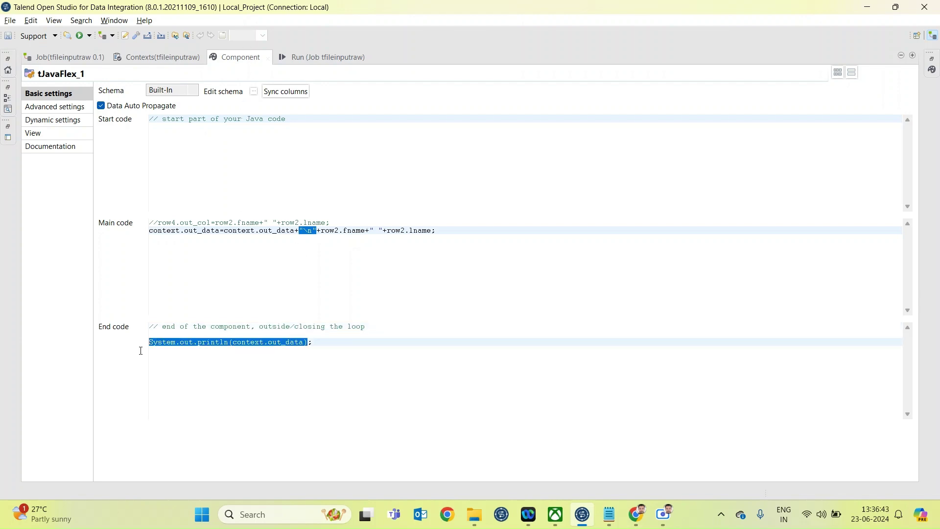
pyautogui.click(251, 345)
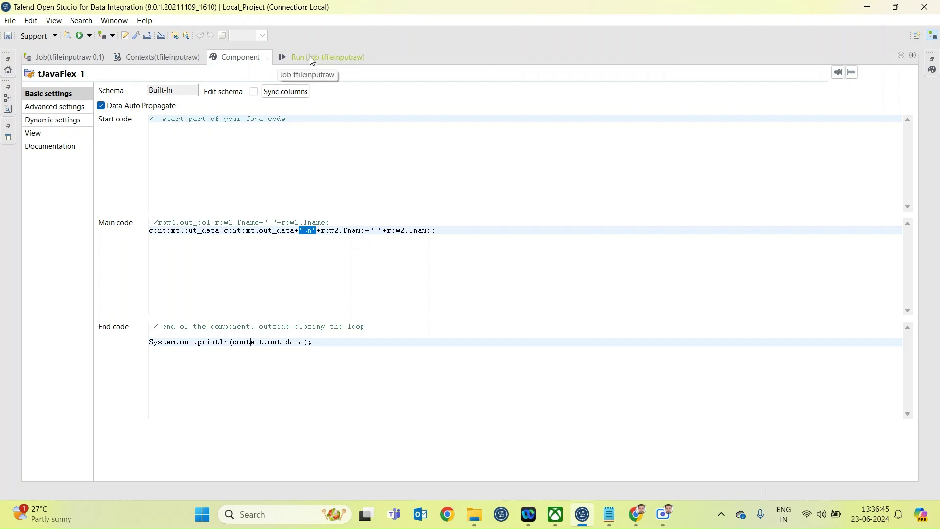
# - Restore the normal workspace layout and run the job with tJavaFlex_1 active
pyautogui.doubleClick(234, 59)
pyautogui.click(362, 111)
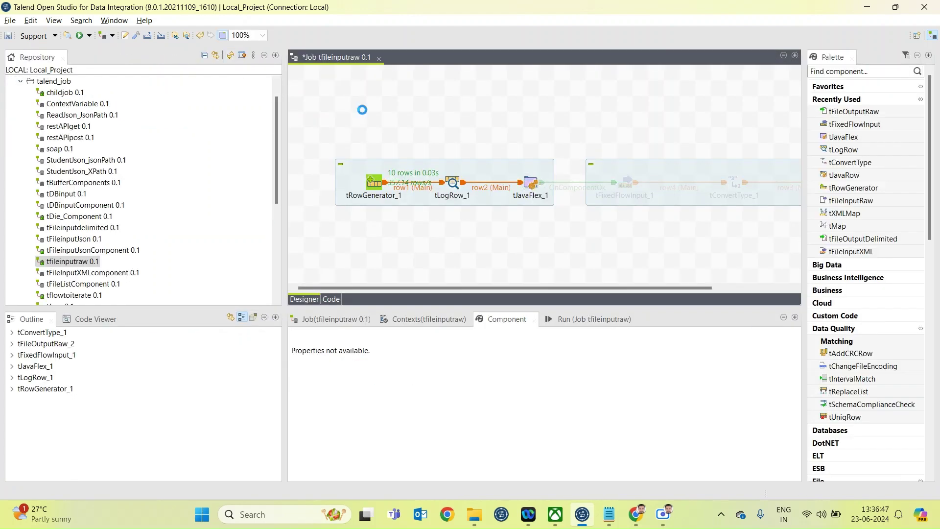
pyautogui.click(549, 317)
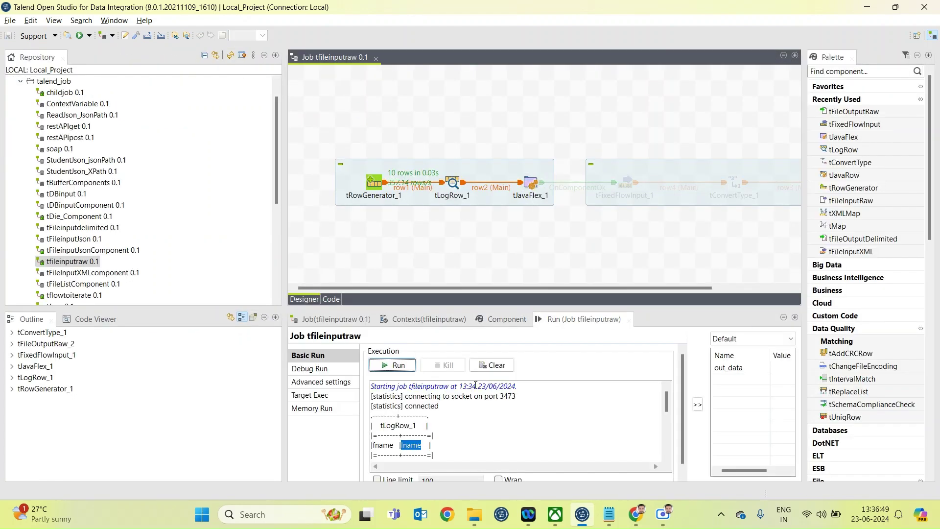
pyautogui.click(397, 364)
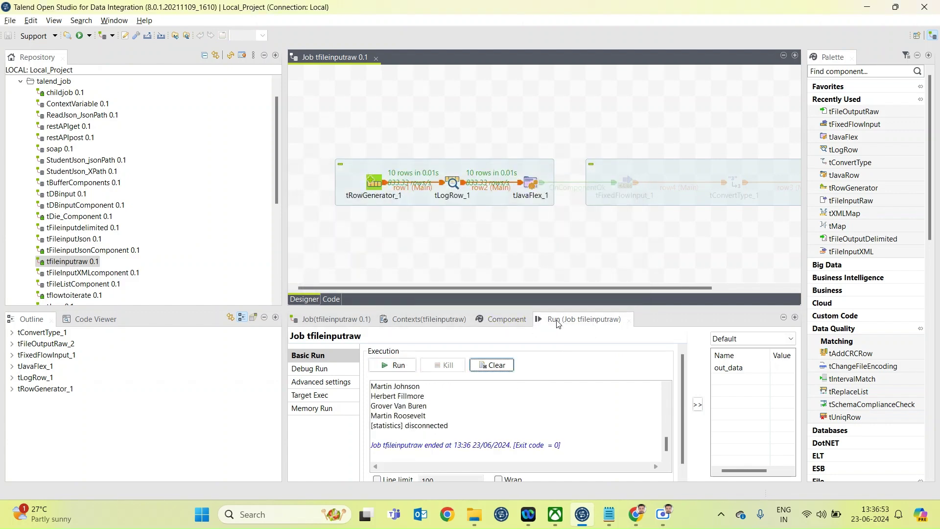
# - Compare the tLogRow_1 table with the concatenated name list below it in the enlarged run output
pyautogui.doubleClick(558, 320)
pyautogui.moveTo(172, 287); pyautogui.dragTo(105, 150)
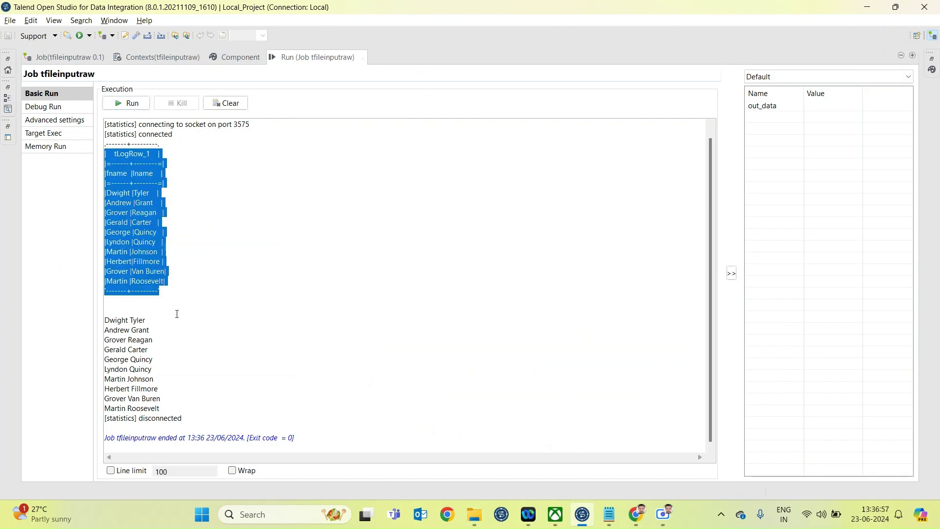
pyautogui.moveTo(160, 410); pyautogui.dragTo(104, 318)
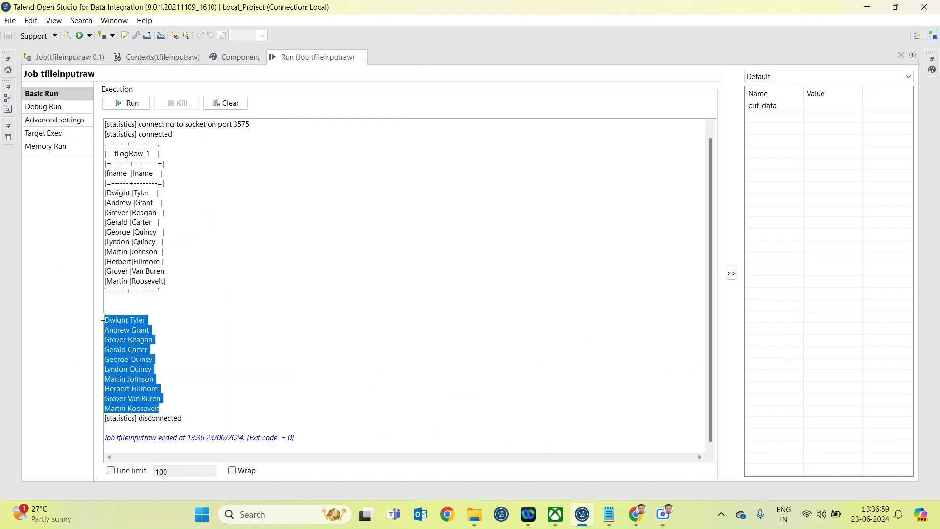
pyautogui.click(160, 327)
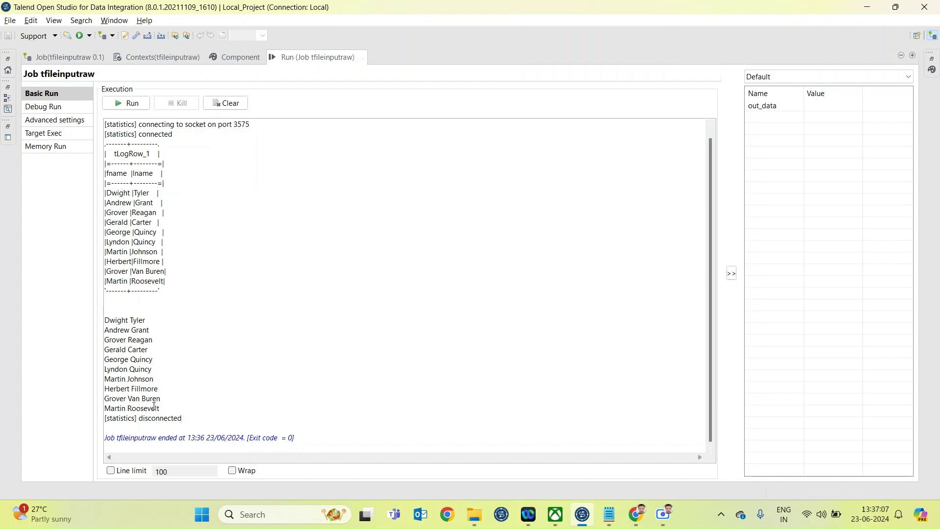
pyautogui.moveTo(162, 408); pyautogui.dragTo(105, 317)
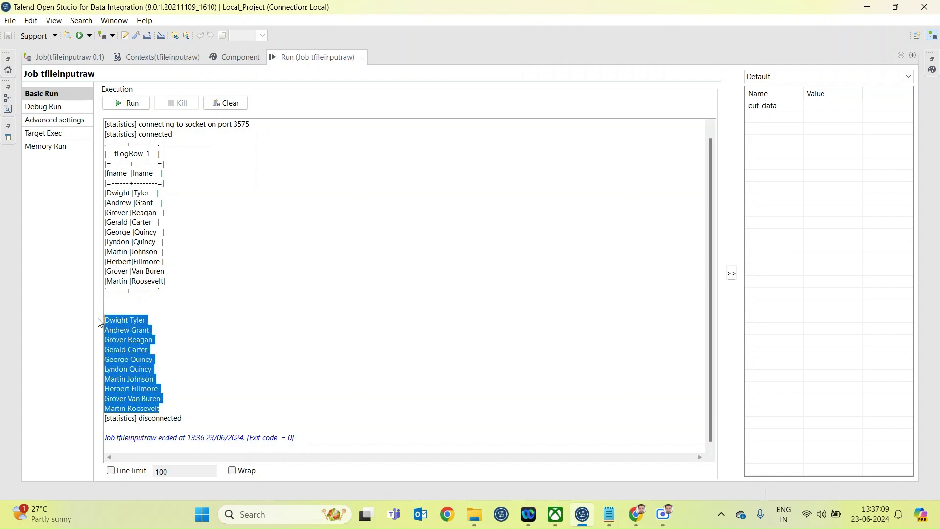
pyautogui.click(208, 316)
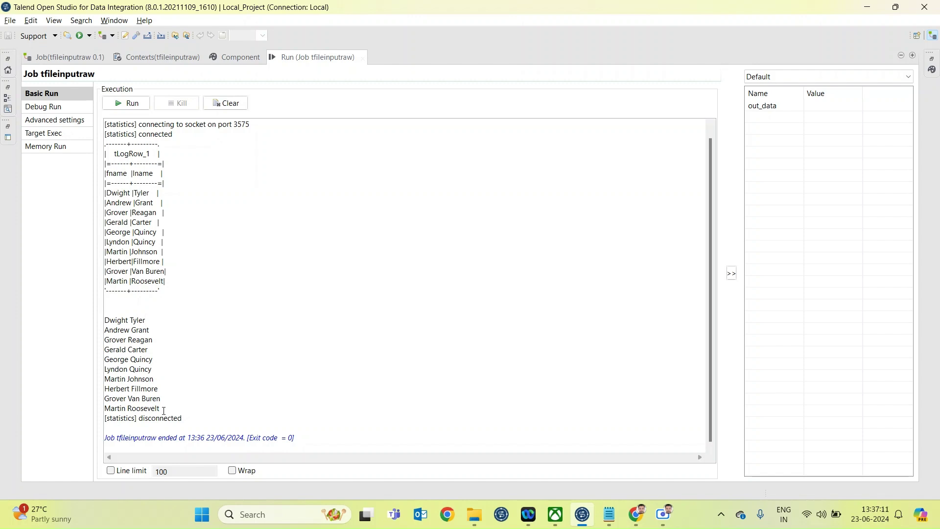
pyautogui.moveTo(162, 408); pyautogui.dragTo(105, 318)
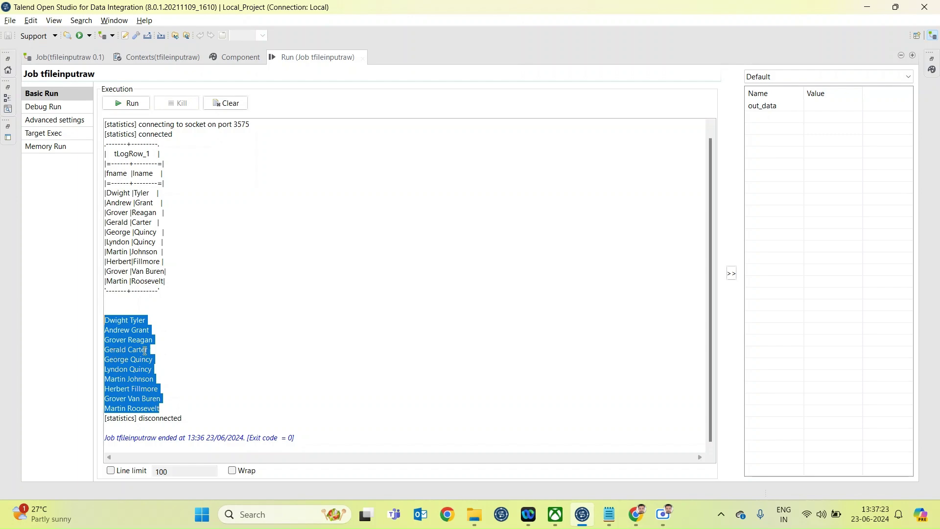
# - Activate the tFixedFlowInput_1 subjob in the enlarged job design and look over its tConvertType_1 and tFileOutputRaw_2 components
pyautogui.doubleClick(312, 58)
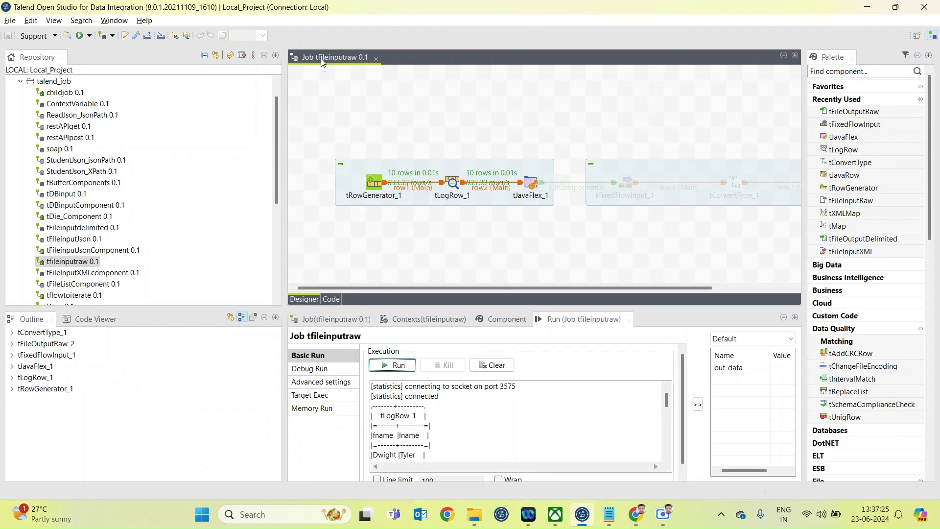
pyautogui.doubleClick(327, 59)
pyautogui.rightClick(360, 191)
pyautogui.click(430, 294)
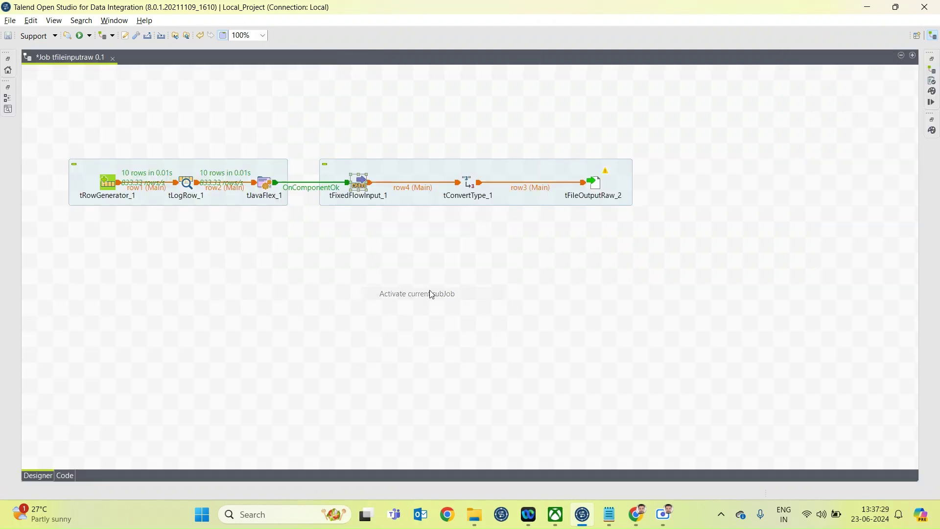
pyautogui.click(365, 287)
pyautogui.click(478, 183)
pyautogui.click(596, 186)
pyautogui.click(576, 312)
# - Check the schema columns of tFixedFlowInput_1 from its enlarged basic settings
pyautogui.doubleClick(360, 185)
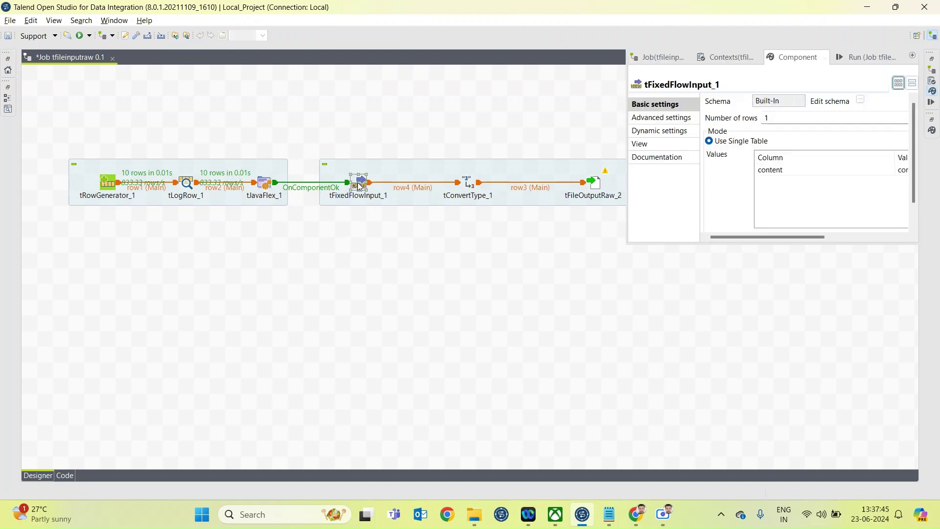
pyautogui.doubleClick(789, 57)
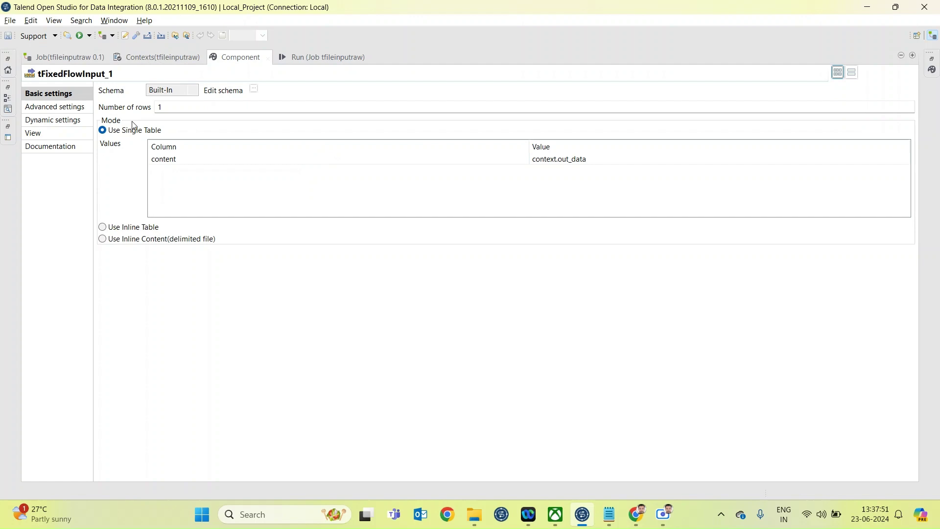
pyautogui.click(254, 89)
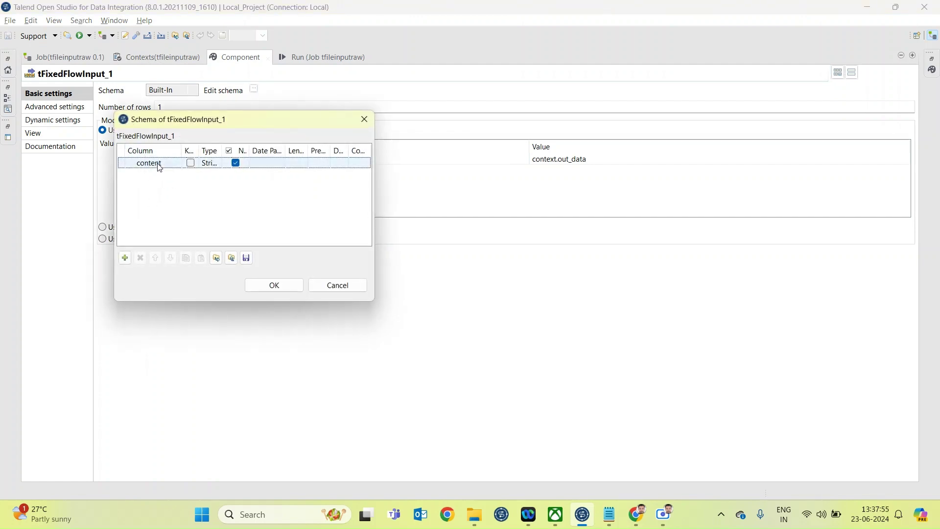
pyautogui.click(273, 287)
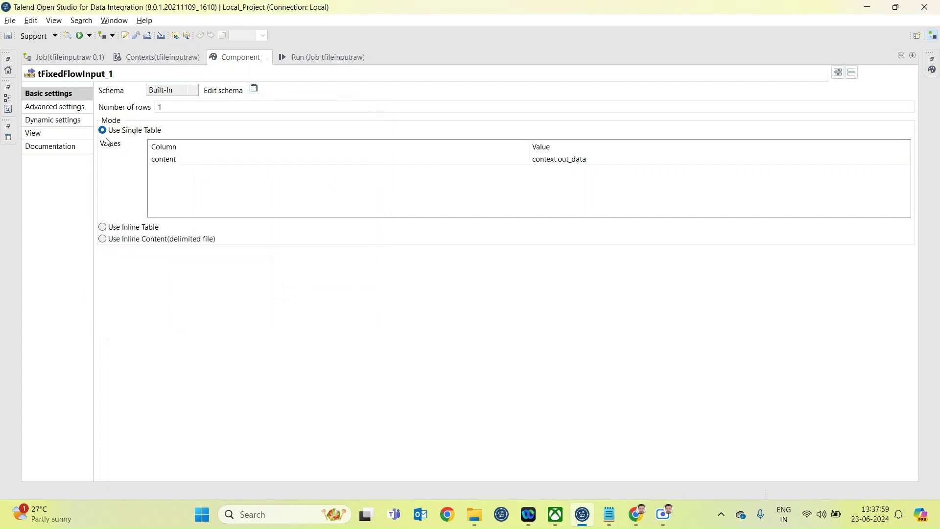
# - Inspect the value assigned to the content column in tFixedFlowInput_1's single table
pyautogui.click(199, 163)
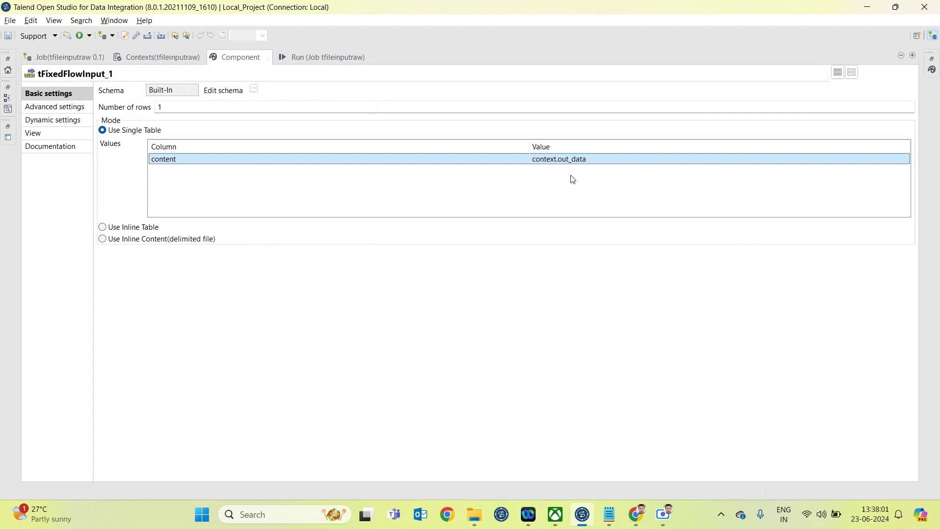
pyautogui.click(611, 163)
pyautogui.click(611, 163)
pyautogui.doubleClick(611, 163)
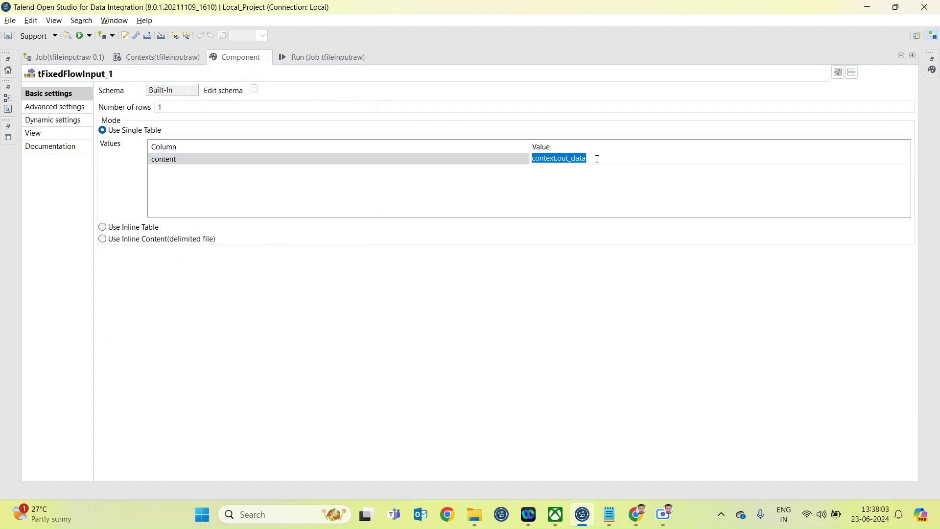
pyautogui.click(621, 159)
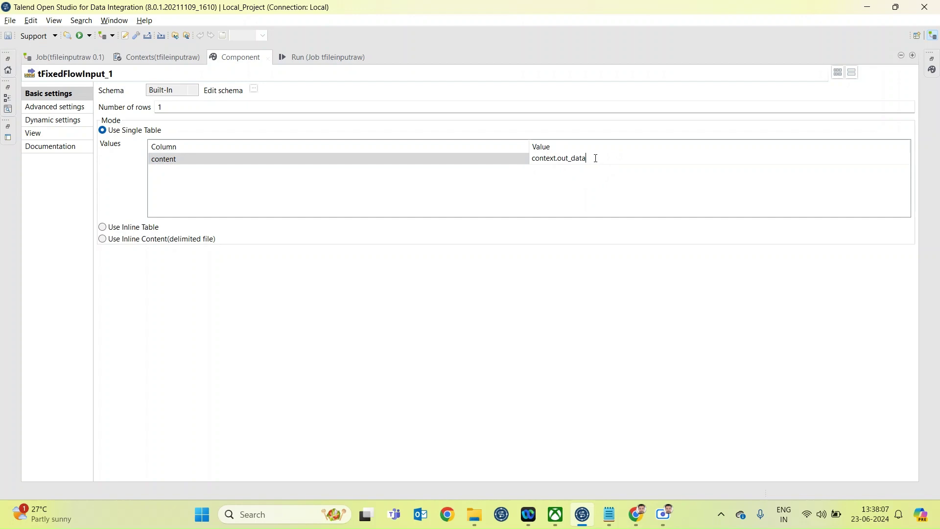
pyautogui.doubleClick(596, 158)
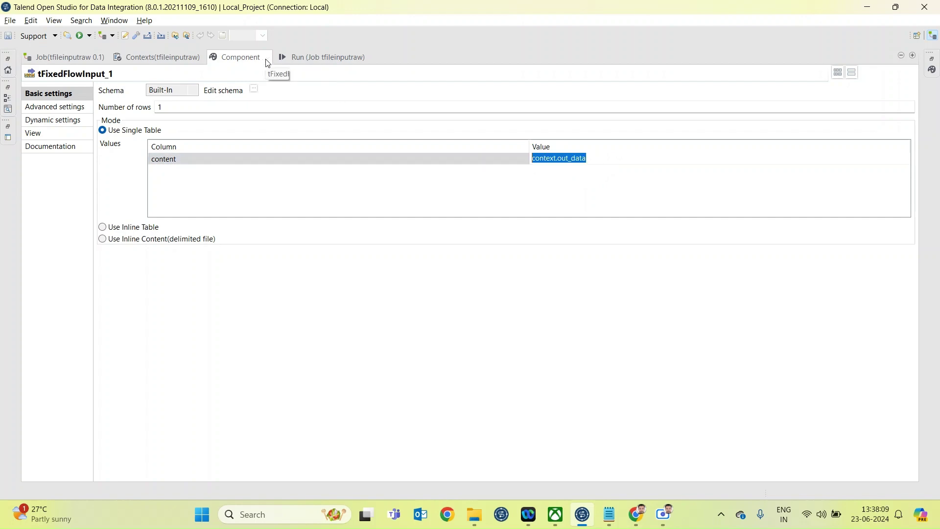
# - Review the concatenated name list in the run output again, and return to the enlarged job design
pyautogui.click(304, 58)
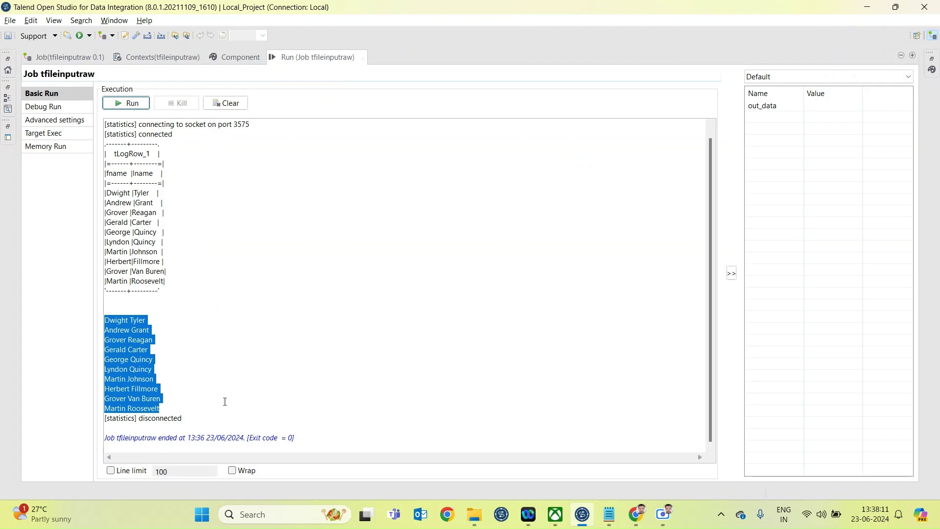
pyautogui.click(166, 412)
pyautogui.moveTo(163, 409); pyautogui.dragTo(104, 319)
pyautogui.click(246, 58)
pyautogui.doubleClick(247, 59)
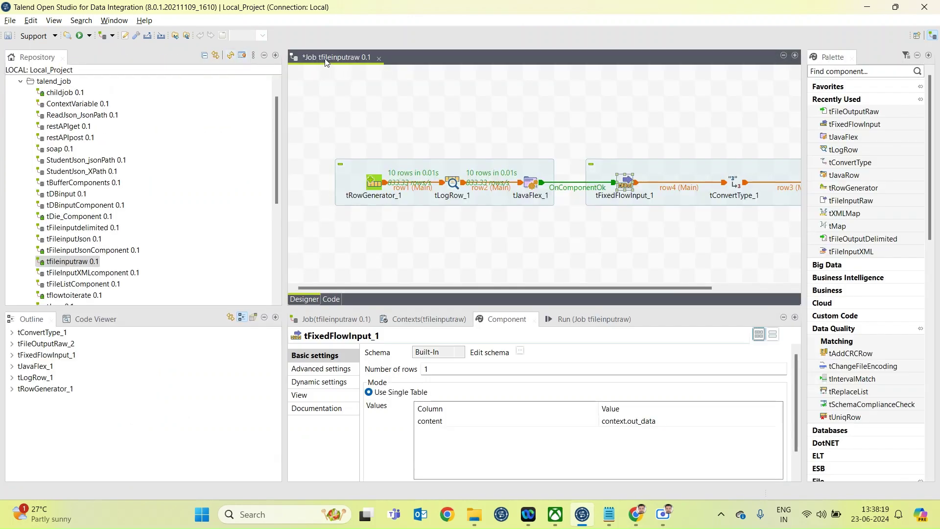
pyautogui.doubleClick(325, 58)
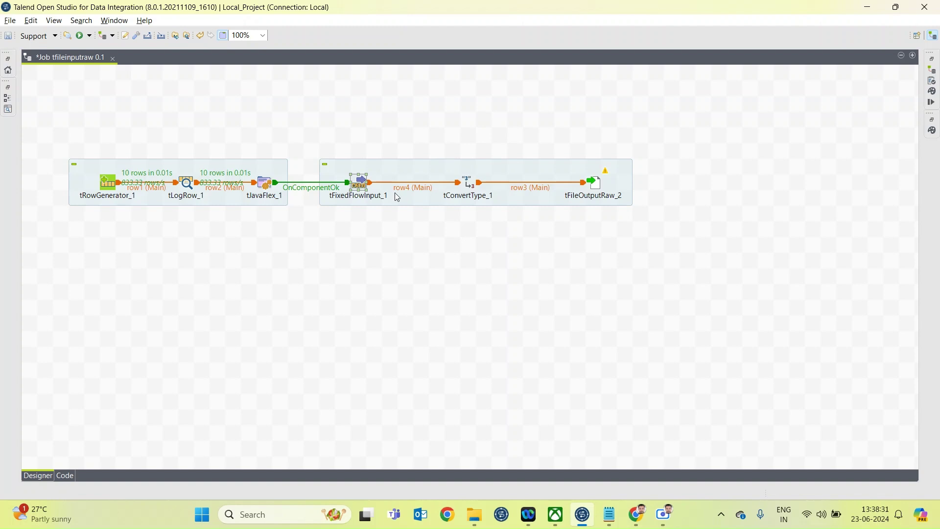
# - Check the data type of the content column in the tFixedFlowInput_1 schema
pyautogui.doubleClick(360, 183)
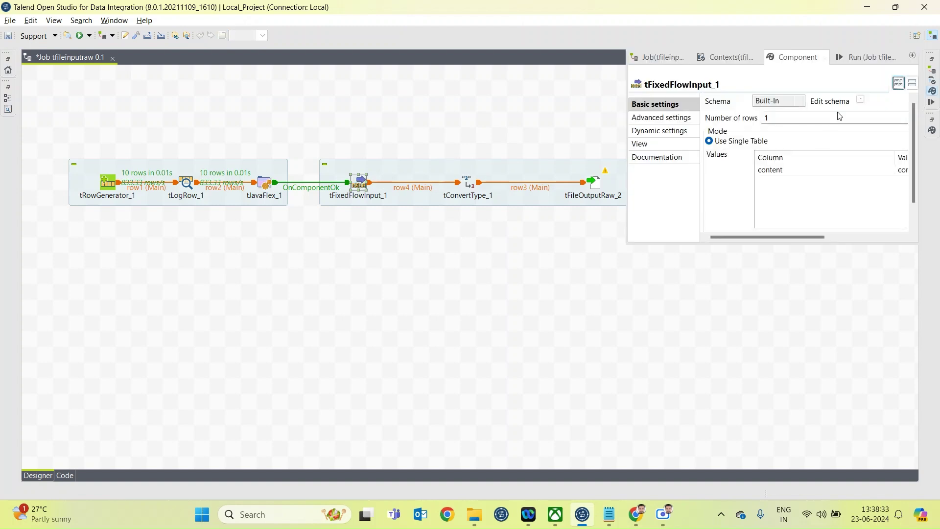
pyautogui.click(860, 99)
pyautogui.click(152, 102)
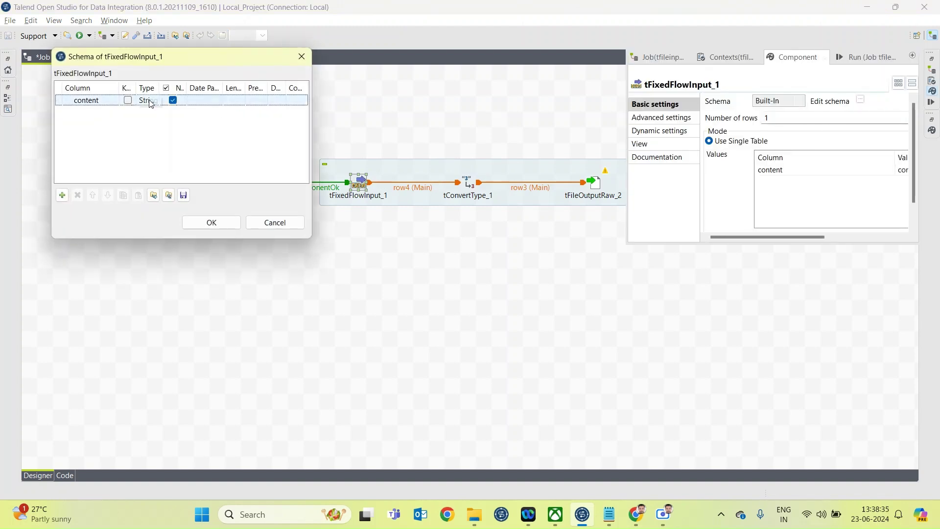
pyautogui.click(212, 222)
pyautogui.click(324, 278)
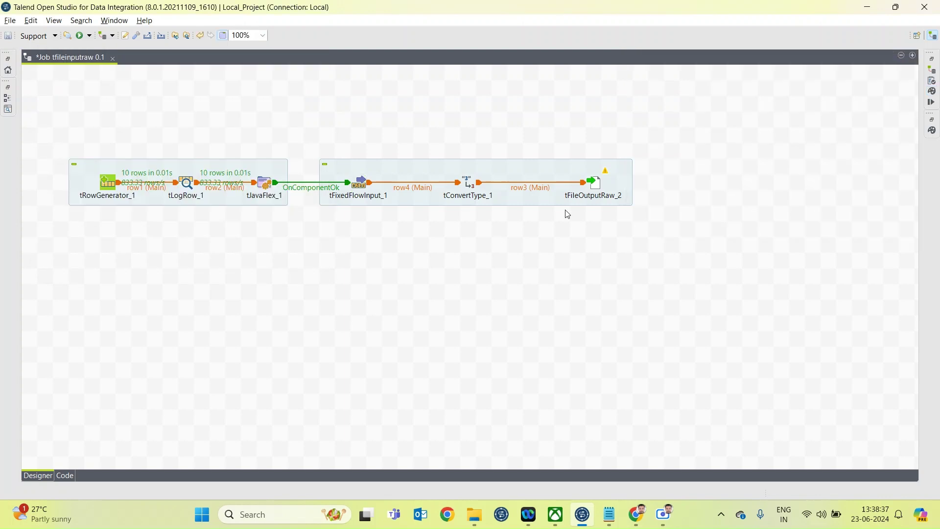
# - Check the content column's data type in the tFileOutputRaw_2 schema, and return to the enlarged job design
pyautogui.doubleClick(597, 185)
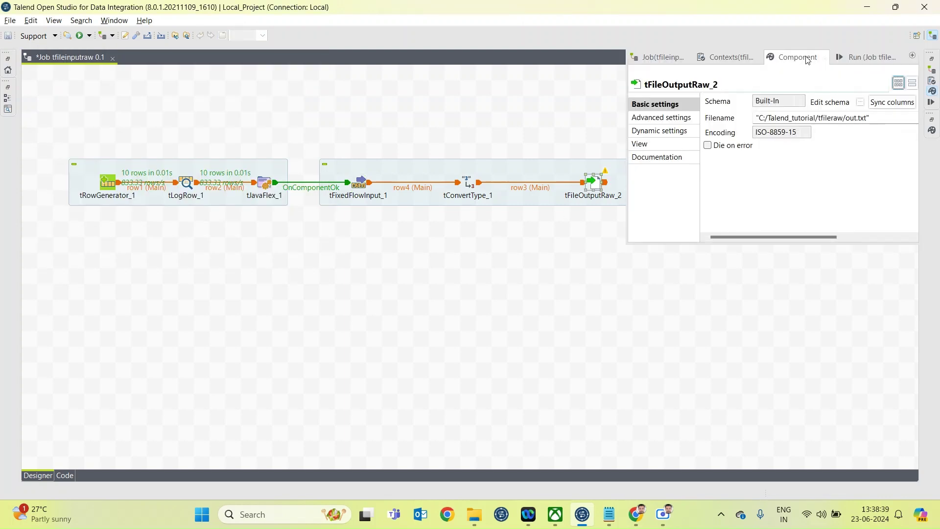
pyautogui.doubleClick(808, 59)
pyautogui.click(254, 93)
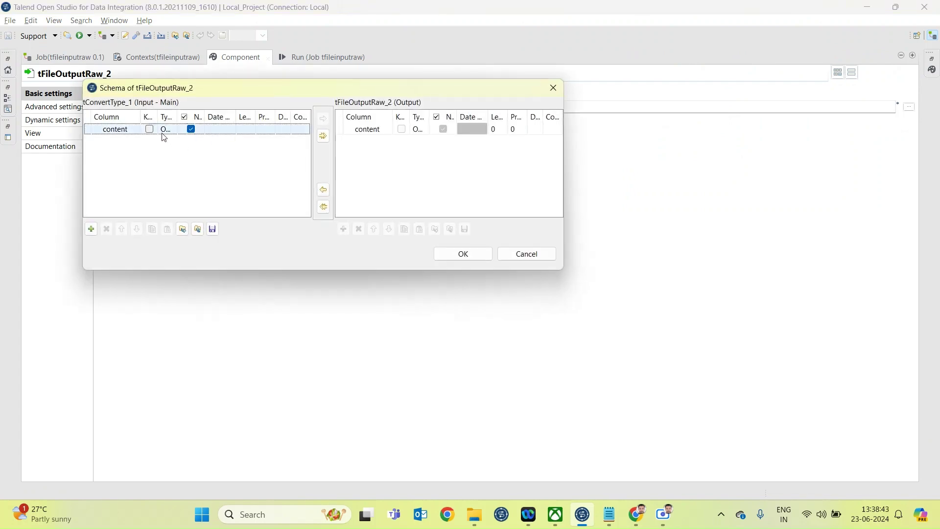
pyautogui.click(464, 255)
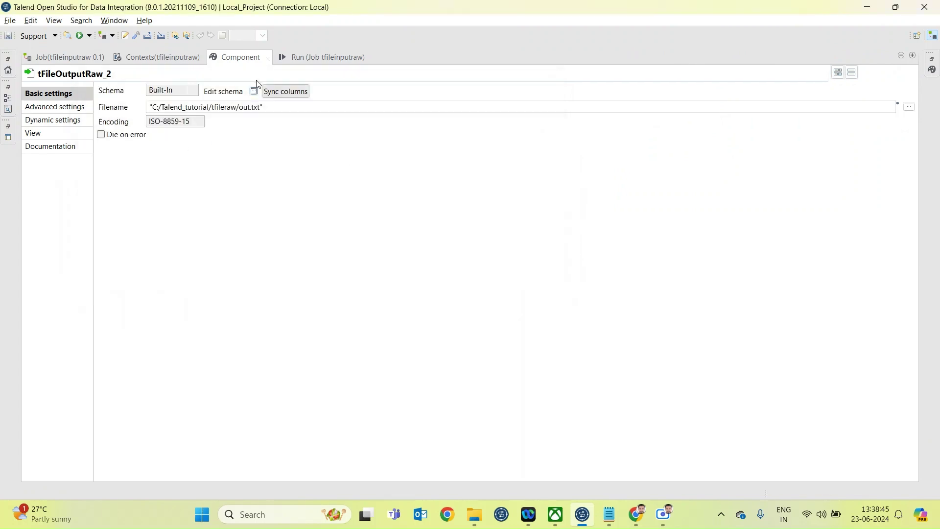
pyautogui.doubleClick(238, 59)
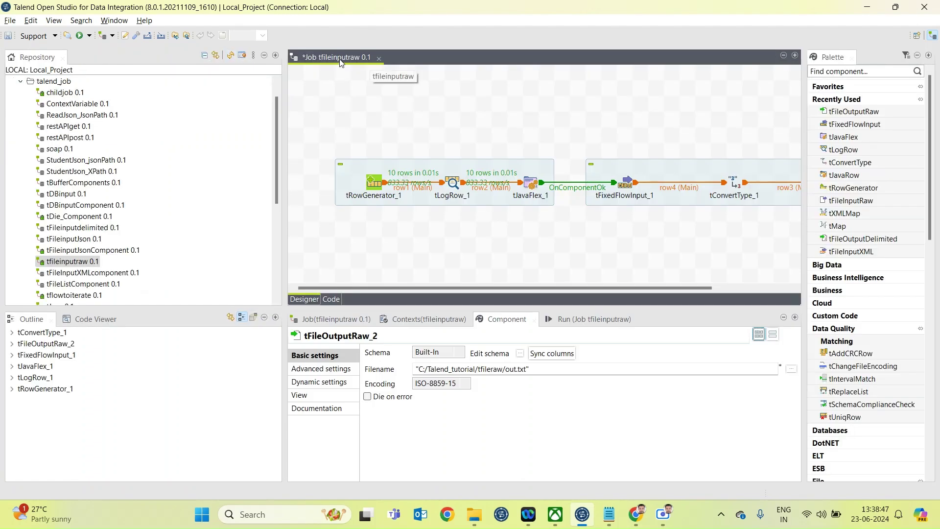
pyautogui.doubleClick(341, 57)
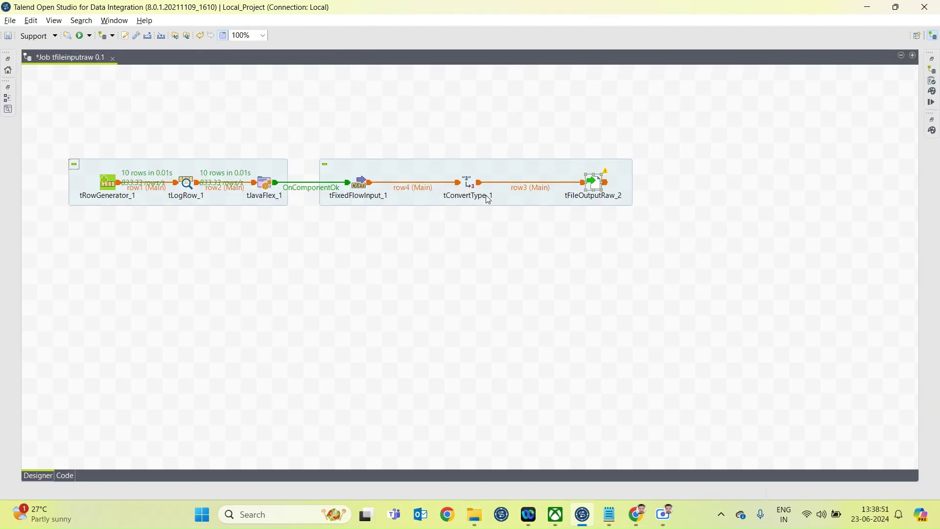
# - Compare the input and output types of the content column in the tConvertType_1 schema, and return to the enlarged job design
pyautogui.doubleClick(469, 182)
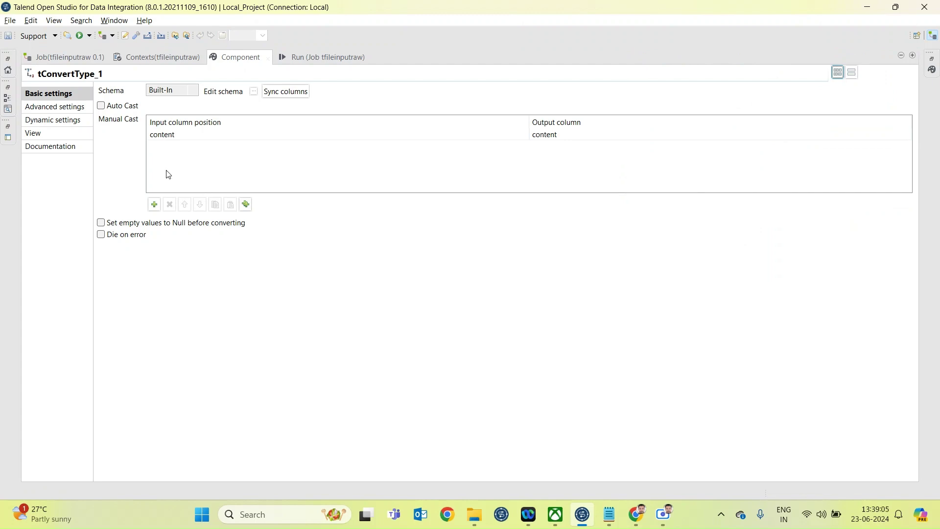
pyautogui.click(254, 92)
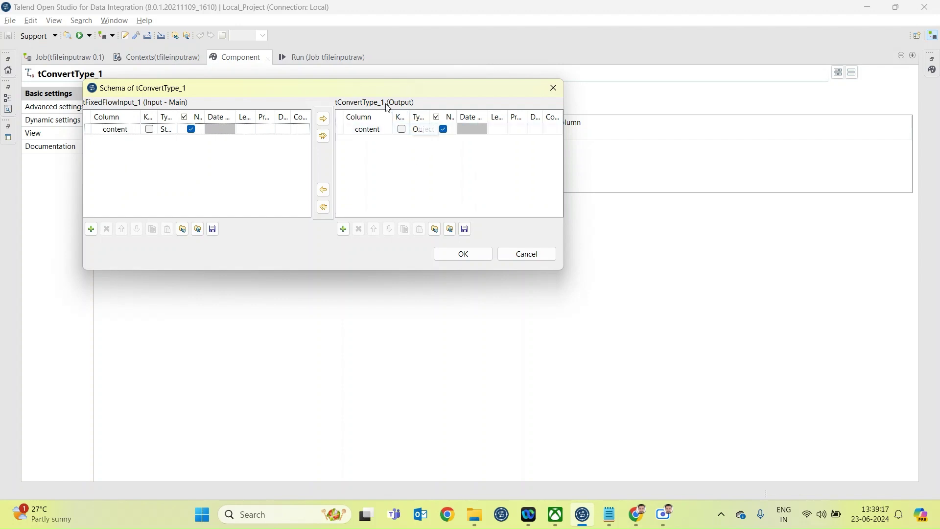
pyautogui.click(458, 263)
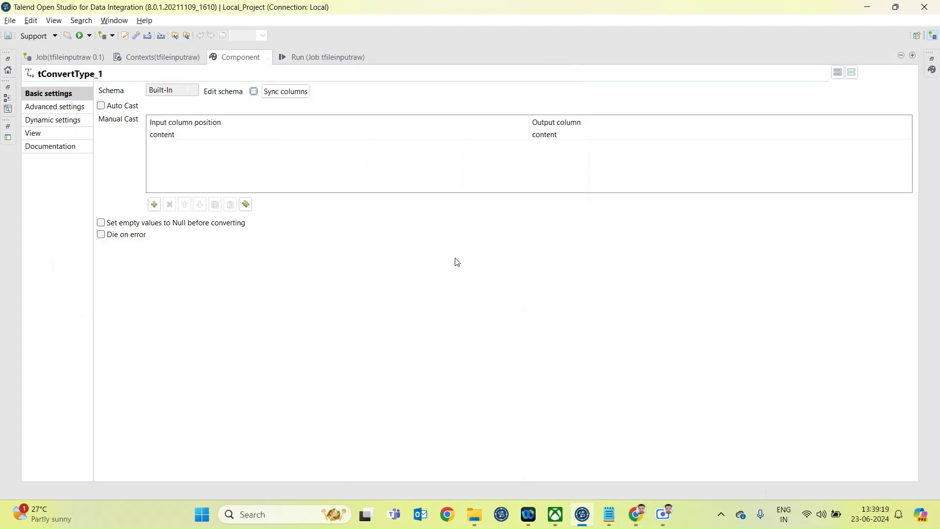
pyautogui.doubleClick(230, 60)
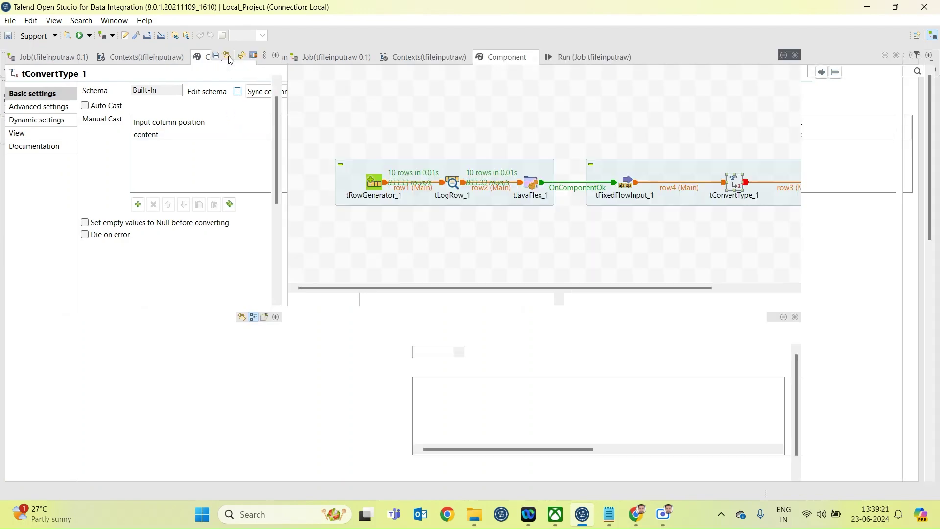
pyautogui.doubleClick(327, 58)
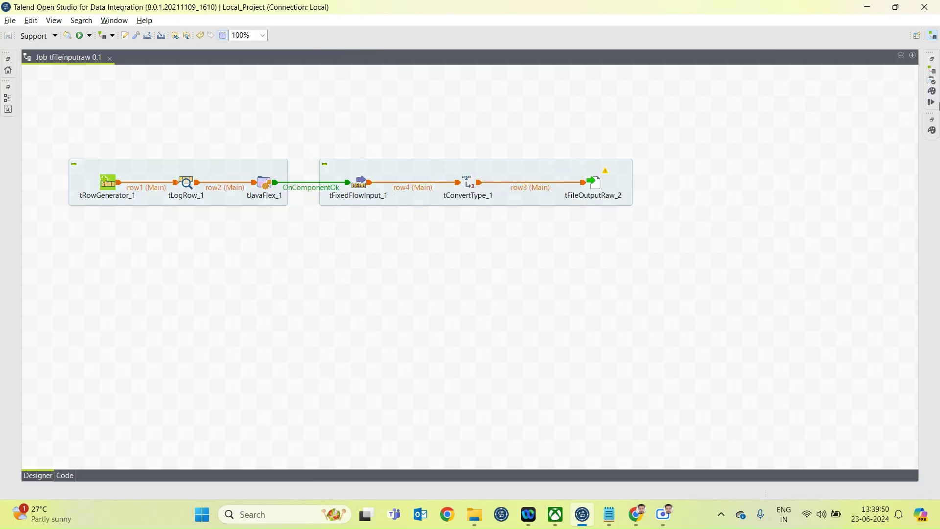
# - Run the tfileinputraw job and return to its design canvas
pyautogui.click(932, 102)
pyautogui.click(738, 114)
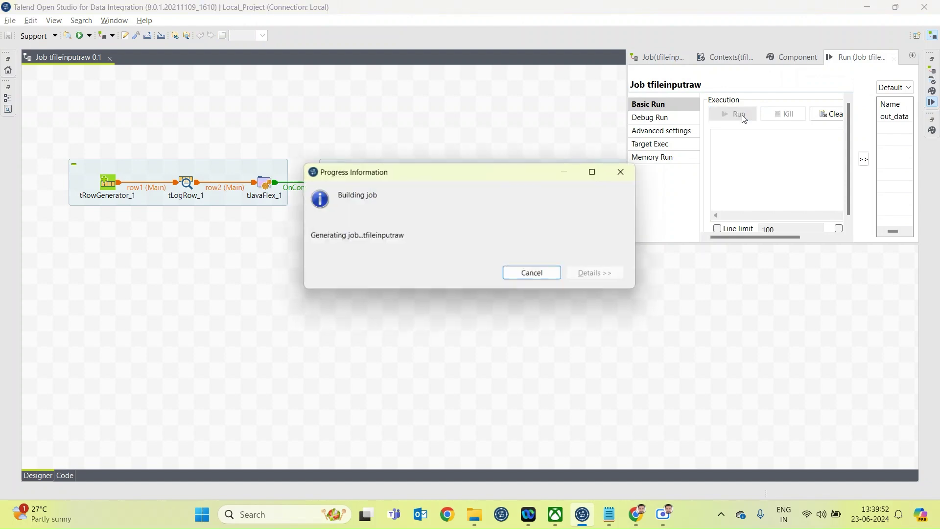
pyautogui.click(420, 113)
# - Review the row statistics of both subjobs, selecting each group of components in turn and clearing the selection
pyautogui.moveTo(46, 145); pyautogui.dragTo(307, 222)
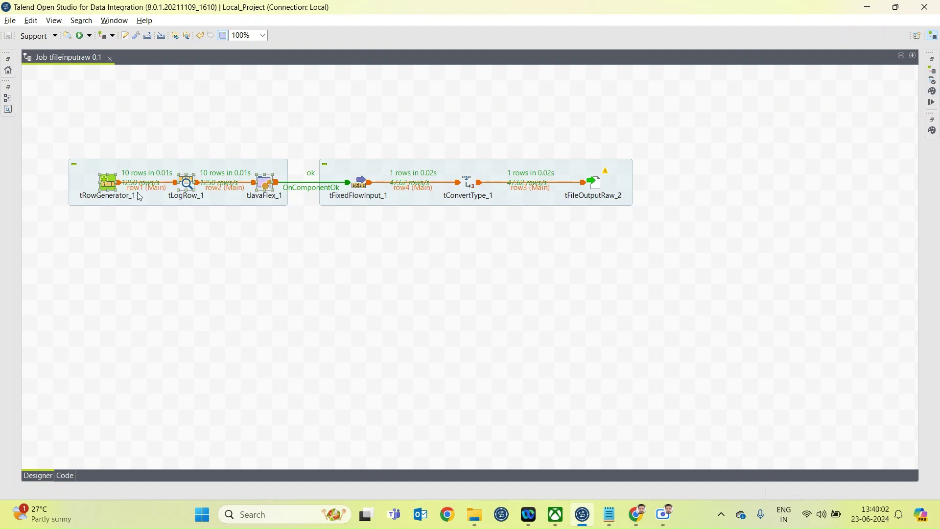
pyautogui.moveTo(289, 227); pyautogui.dragTo(677, 214)
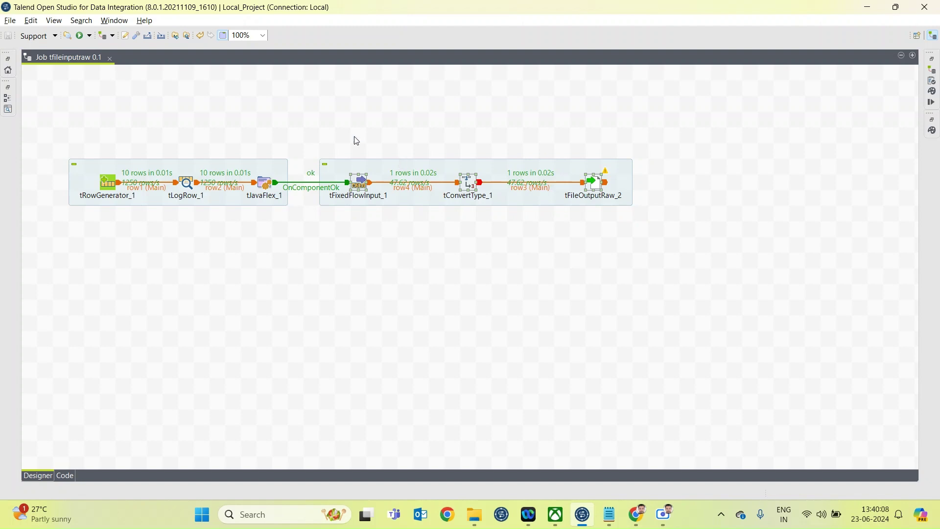
pyautogui.click(380, 112)
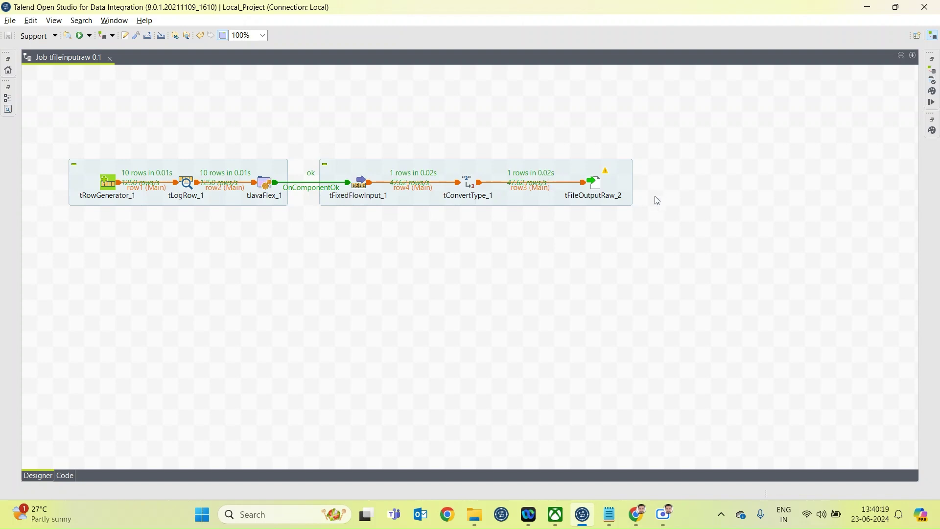
# - Check the output file path in the basic settings of tFileOutputRaw_2
pyautogui.doubleClick(596, 185)
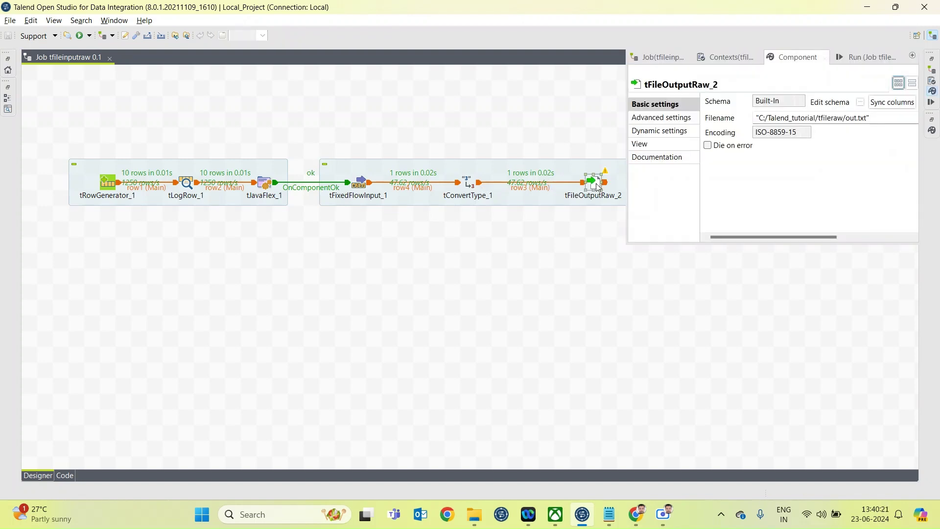
pyautogui.click(504, 136)
pyautogui.hotkey('ctrl', 'm')
# - Switch to File Explorer, open out.txt from the tfileraw folder, and highlight the list of names to review it
pyautogui.click(474, 514)
pyautogui.doubleClick(263, 117)
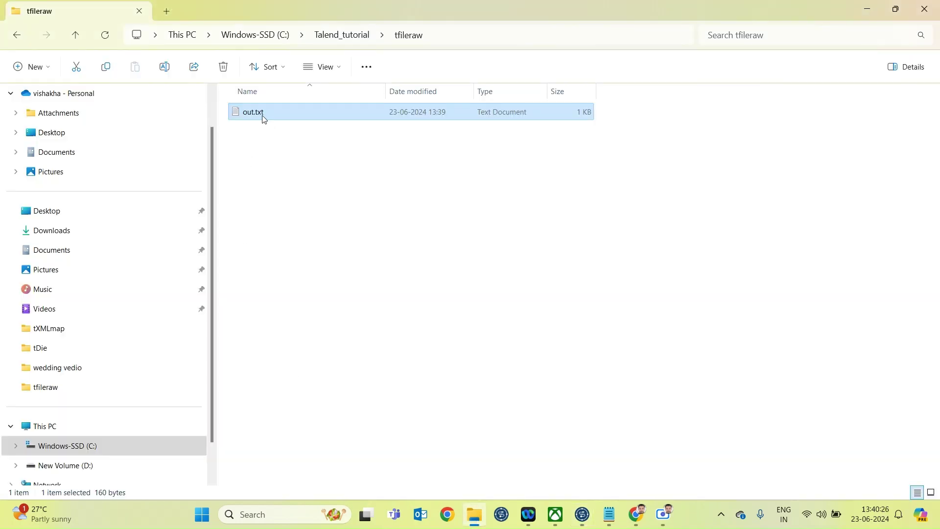
pyautogui.click(130, 205)
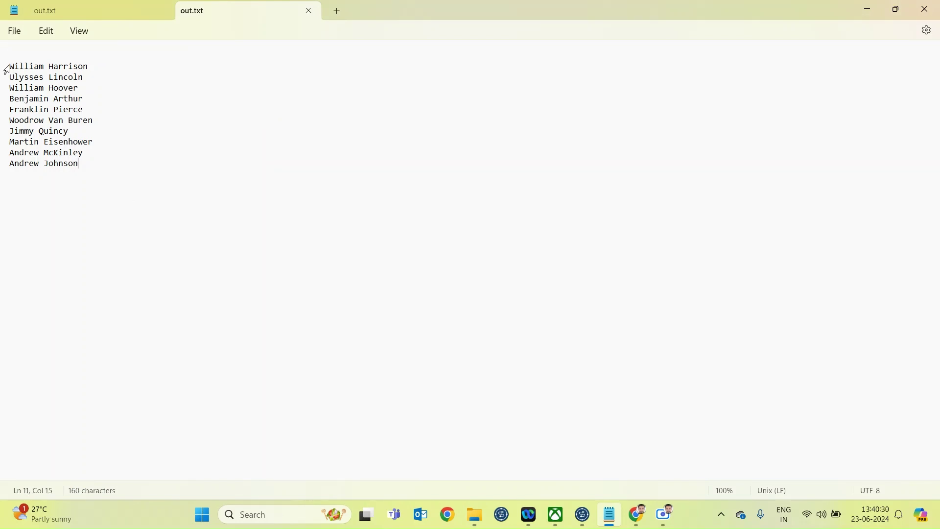
pyautogui.moveTo(6, 69)
pyautogui.mouseDown()
pyautogui.moveTo(82, 175)
pyautogui.moveTo(4, 66)
pyautogui.mouseUp()
pyautogui.click(115, 165)
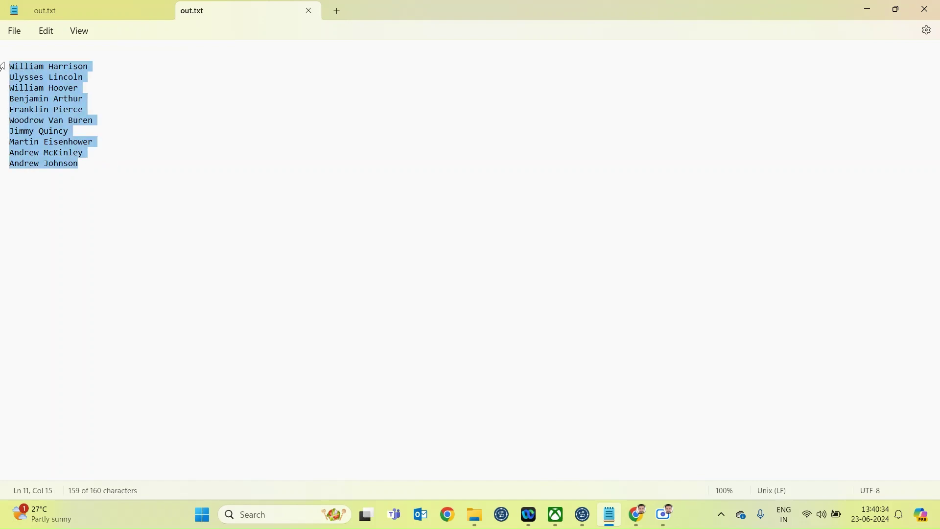